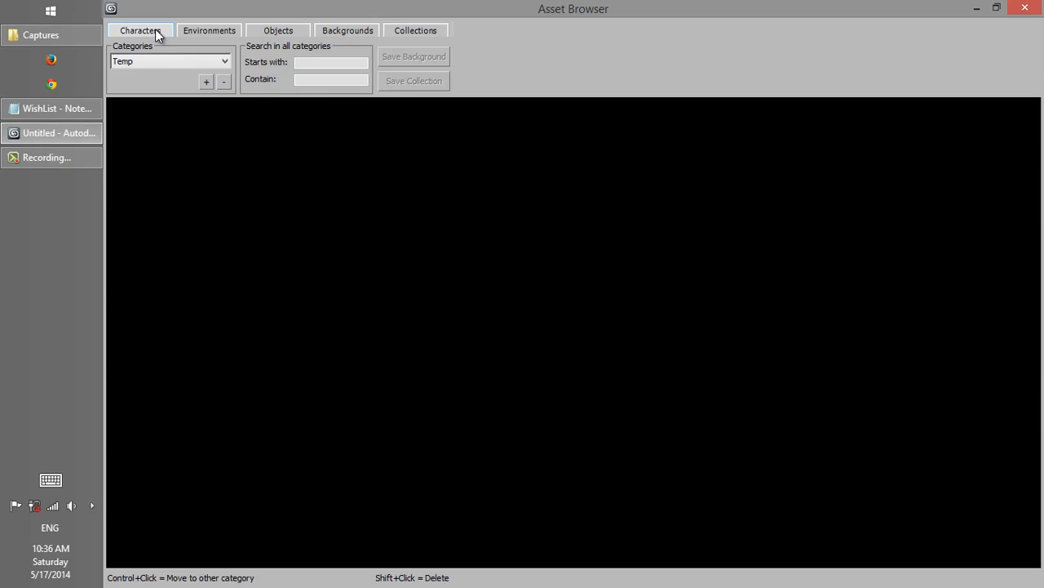
# Step: Look through the environment, object, background, collection and character assets in the Asset Browser
pyautogui.click(187, 31)
pyautogui.click(292, 31)
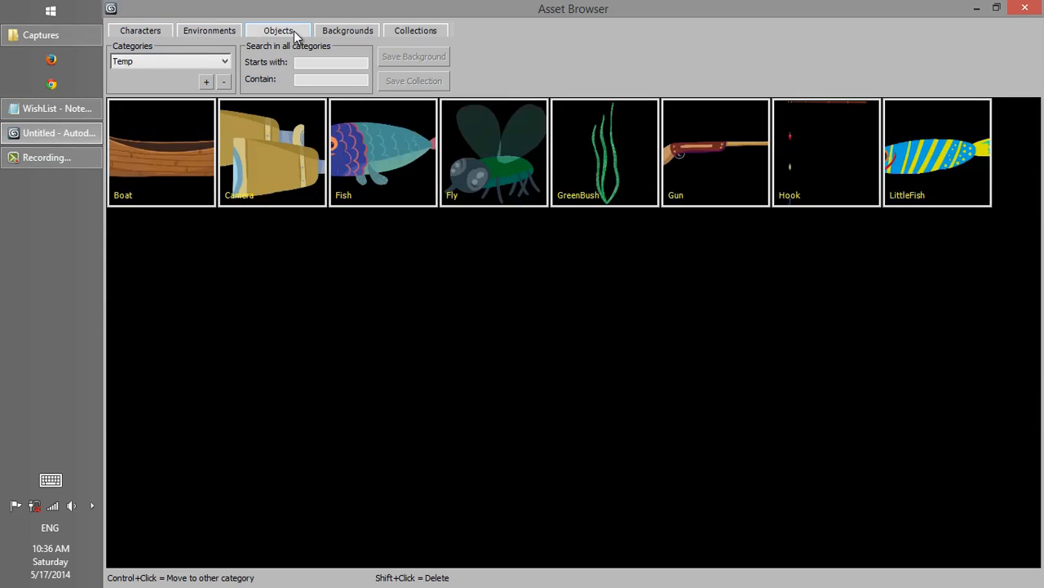
pyautogui.click(347, 33)
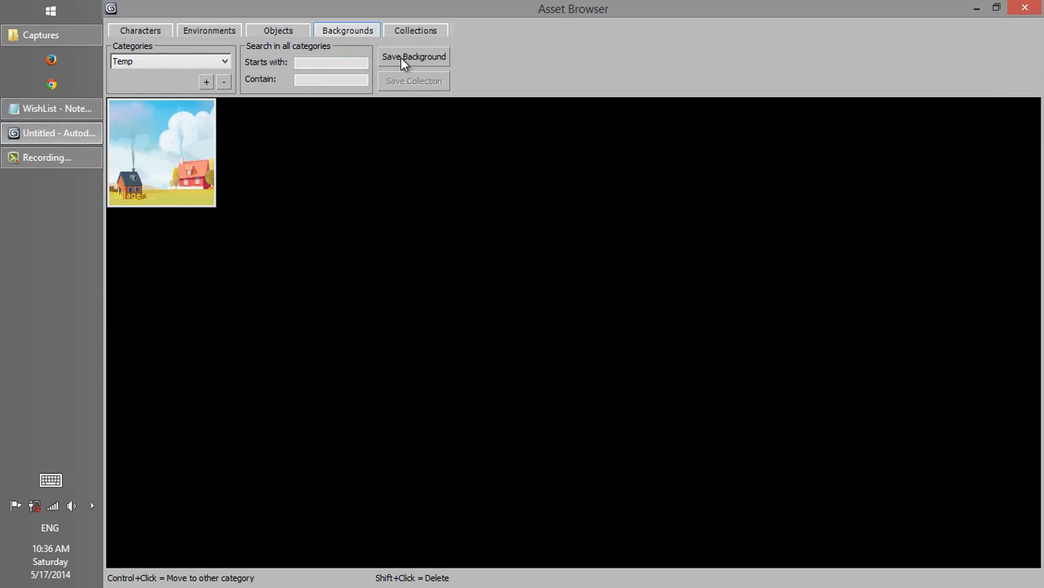
pyautogui.click(398, 34)
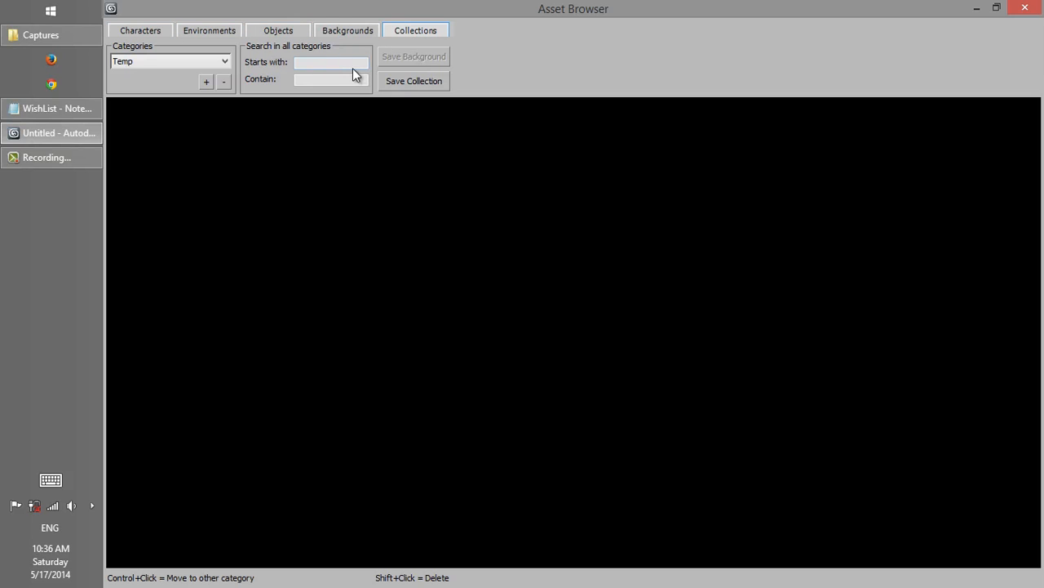
pyautogui.click(155, 32)
# Step: Add the FatMan, Kid and Man characters to the scene, placed side by side in the Front view
pyautogui.moveTo(184, 13); pyautogui.dragTo(705, 78)
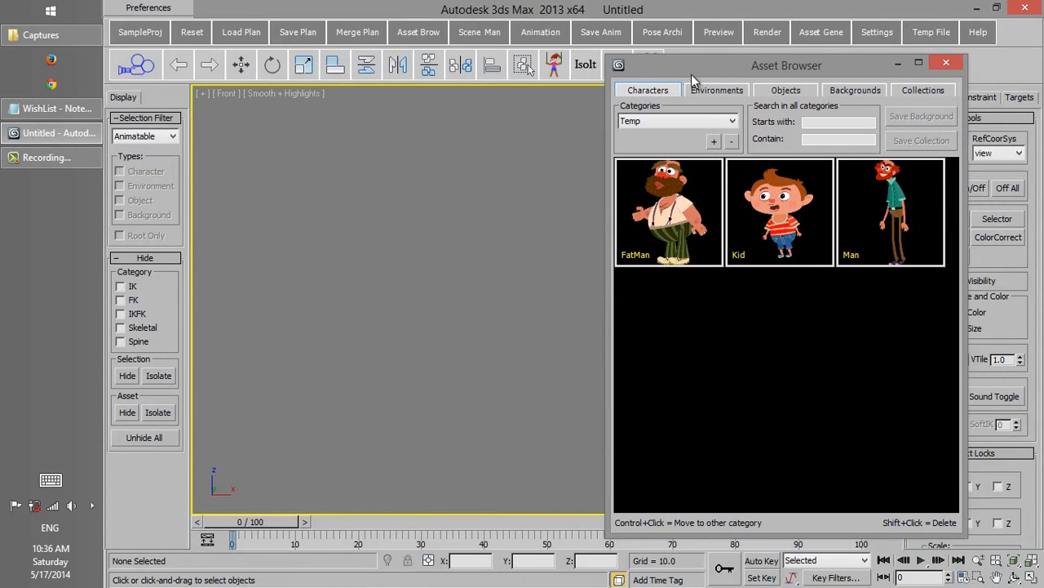
pyautogui.click(458, 263)
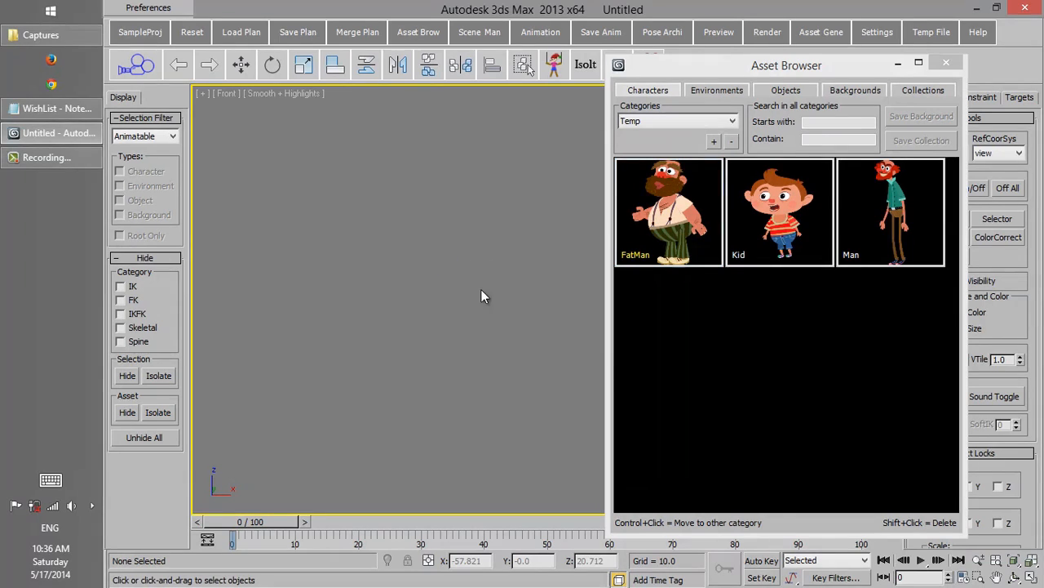
pyautogui.scroll(-3, 514, 260)
pyautogui.moveTo(481, 245); pyautogui.dragTo(511, 315, button='middle')
pyautogui.click(757, 260)
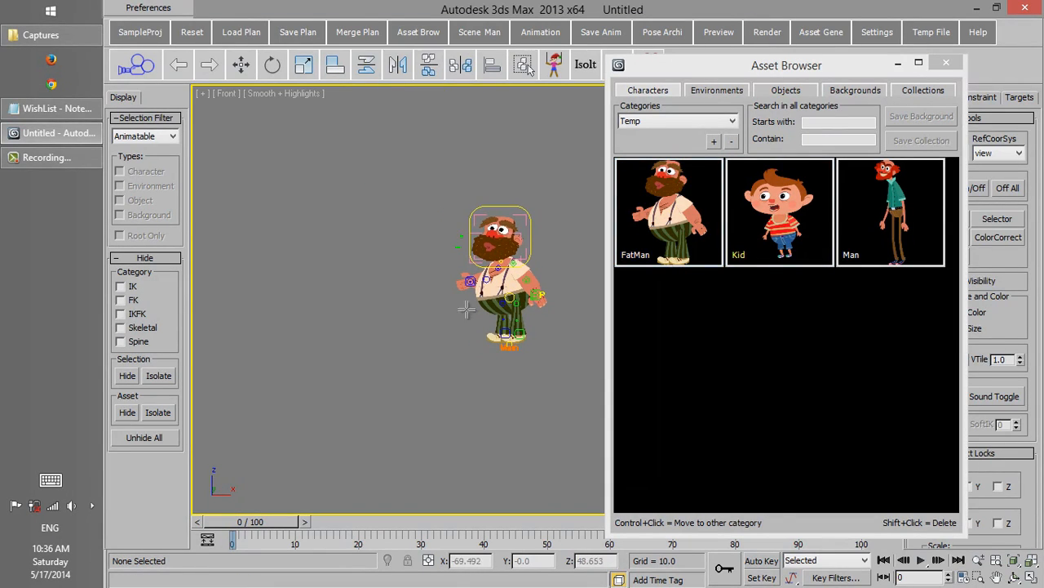
pyautogui.click(898, 236)
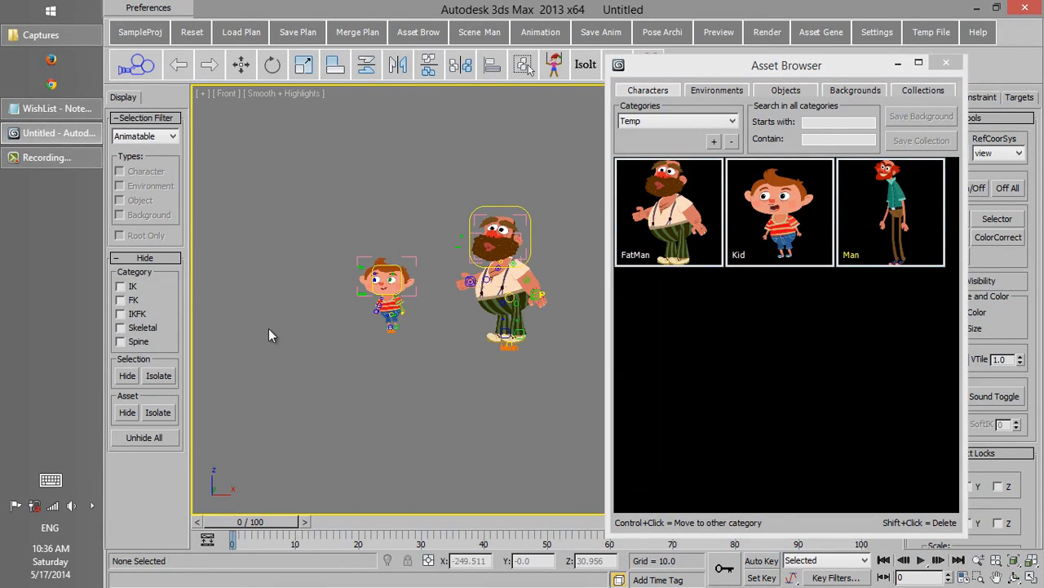
pyautogui.scroll(-3, 525, 191)
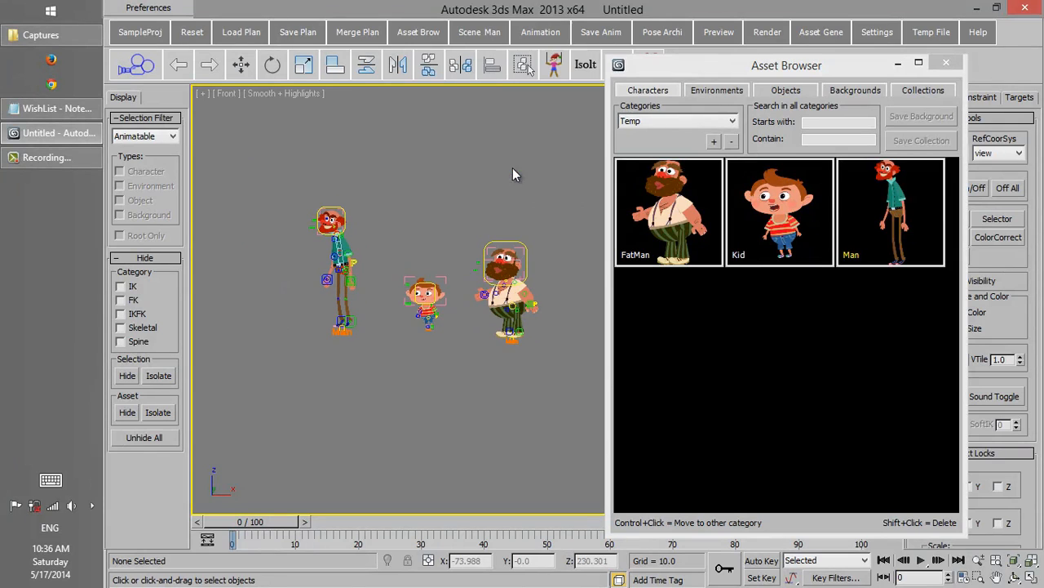
# Step: Search the environment assets for names containing "tree"
pyautogui.moveTo(675, 73); pyautogui.dragTo(663, 44)
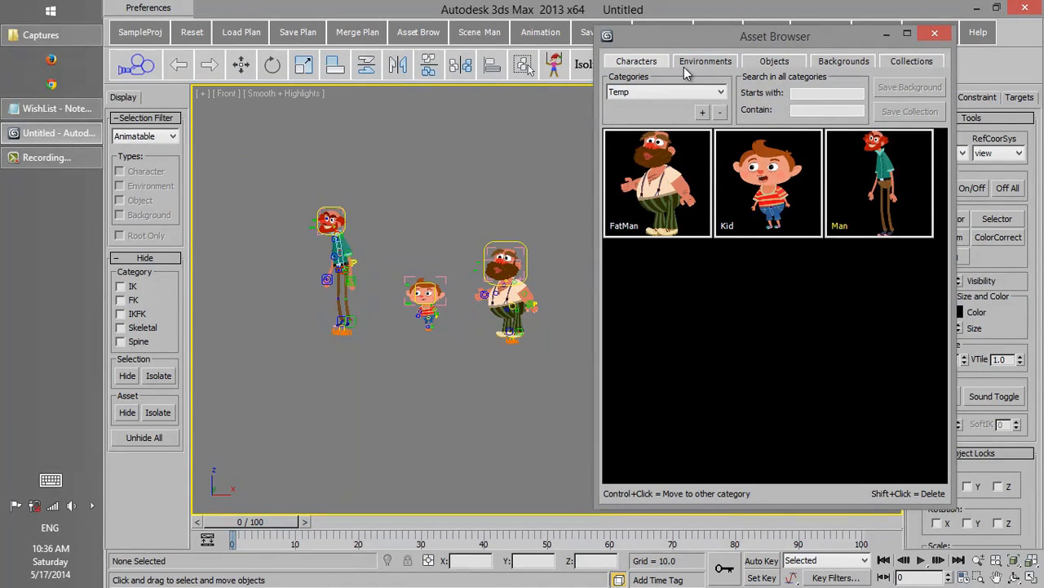
pyautogui.click(688, 64)
pyautogui.moveTo(685, 37); pyautogui.dragTo(590, 3)
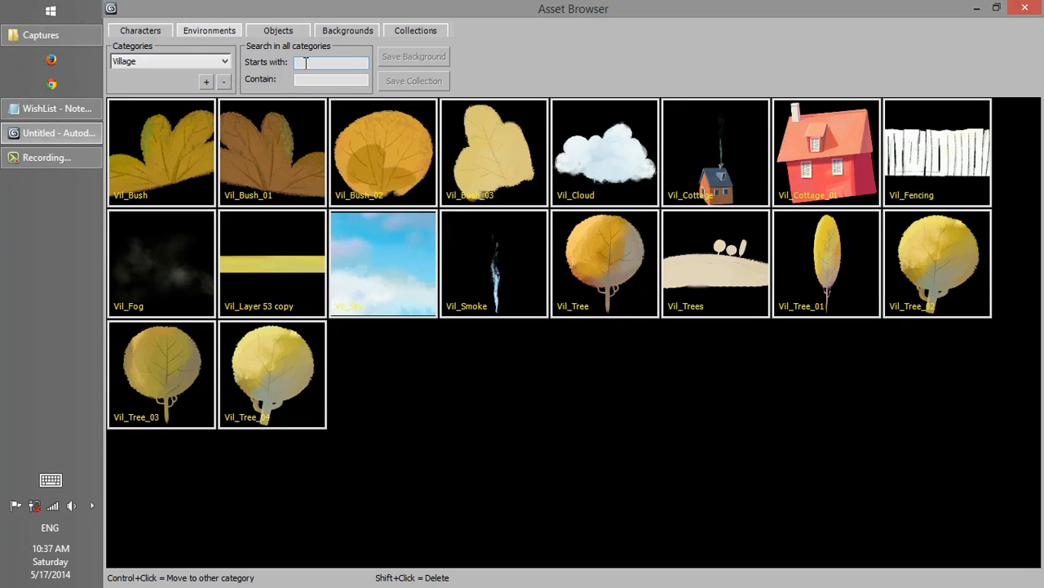
pyautogui.write('ee')
pyautogui.click(315, 80)
pyautogui.write('tr')
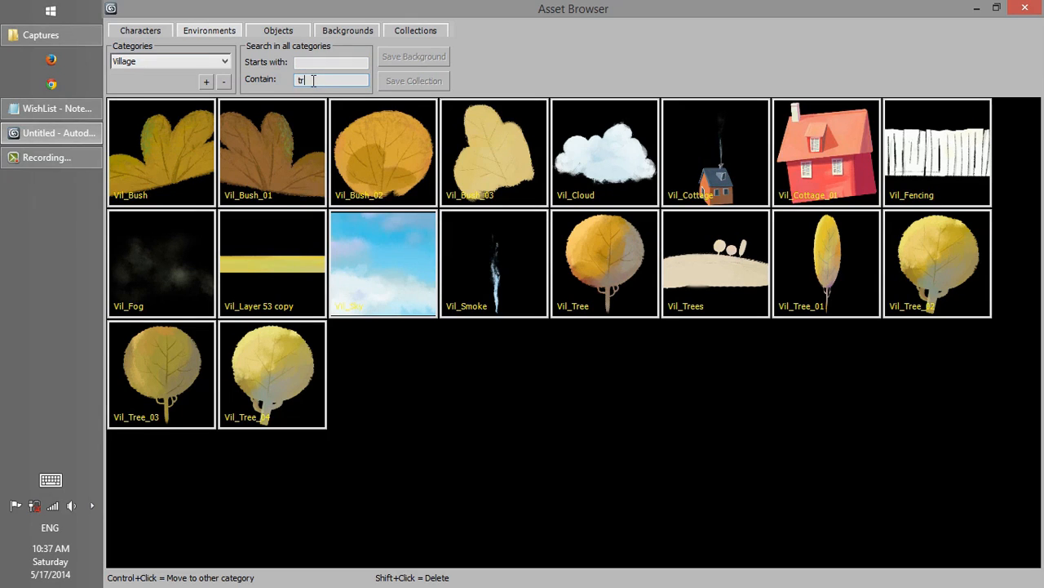
pyautogui.write('ee')
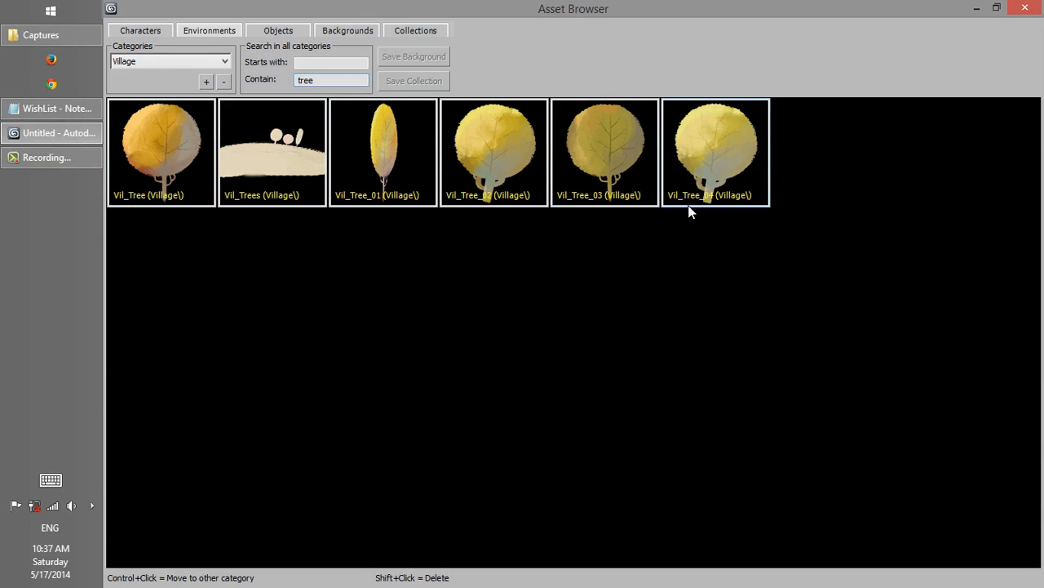
# Step: Add the Vil_Tree environment asset to the scene near the characters
pyautogui.doubleClick(489, 8)
pyautogui.moveTo(705, 200); pyautogui.dragTo(551, 226)
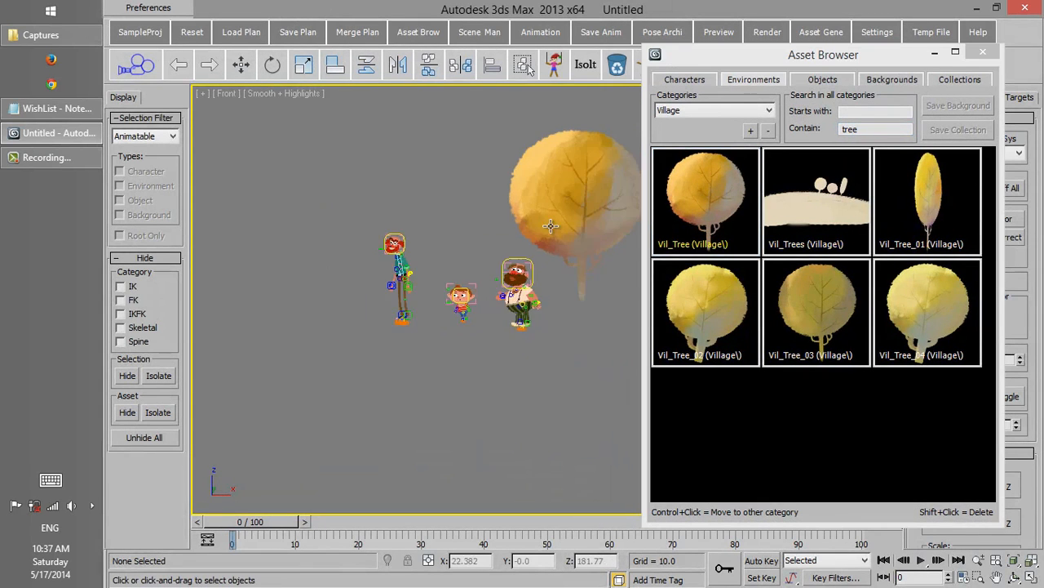
pyautogui.moveTo(551, 227); pyautogui.dragTo(448, 237, button='middle')
# Step: Clear the "tree" search and search the environment assets for names starting with "vil_cl"
pyautogui.moveTo(755, 54); pyautogui.dragTo(682, 10)
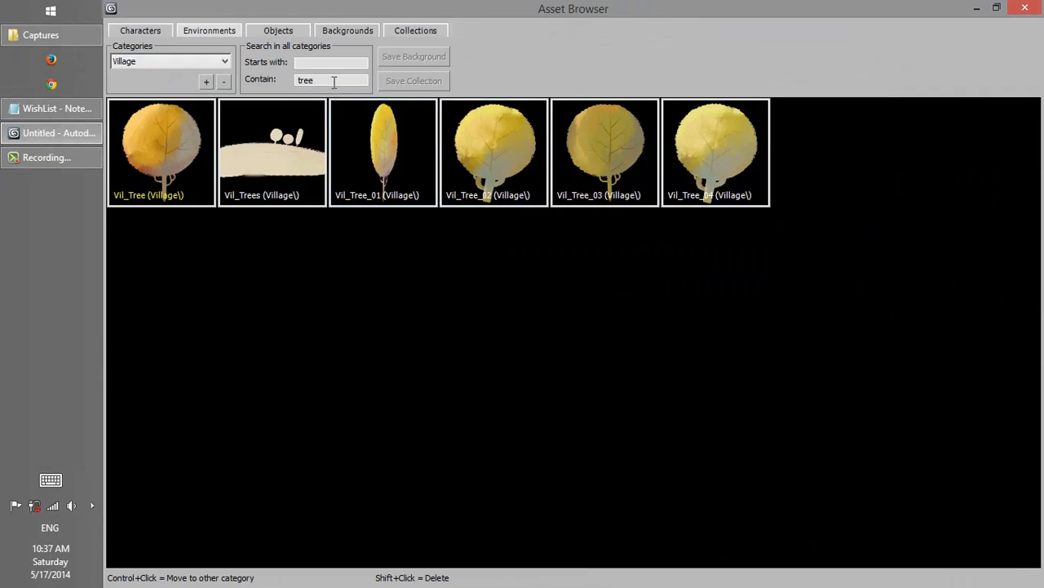
pyautogui.press('BackSpace')
pyautogui.press('BackSpace')
pyautogui.press('BackSpace')
pyautogui.press('BackSpace')
pyautogui.click(312, 62)
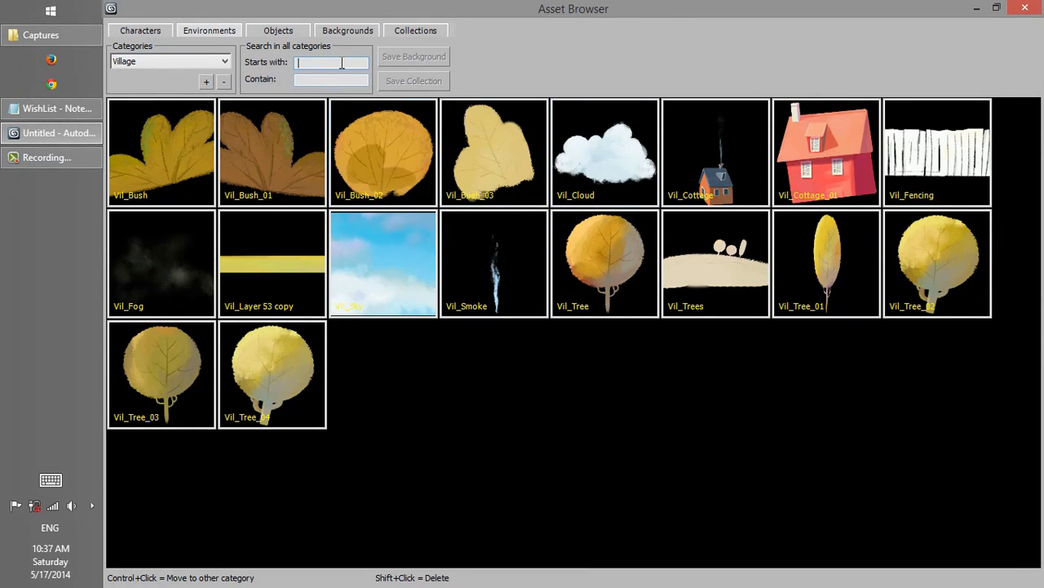
pyautogui.write('vil')
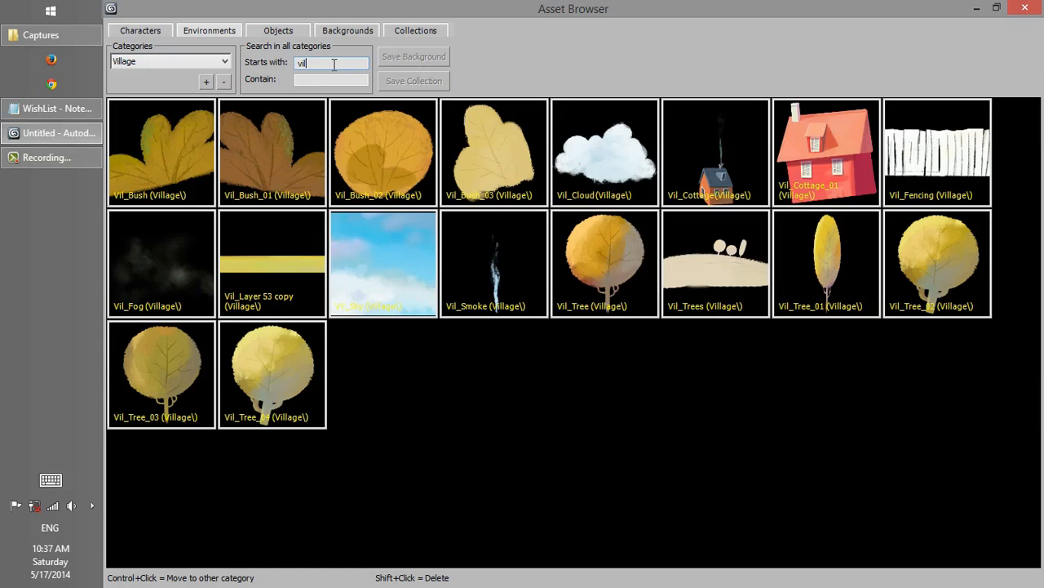
pyautogui.write('_cl')
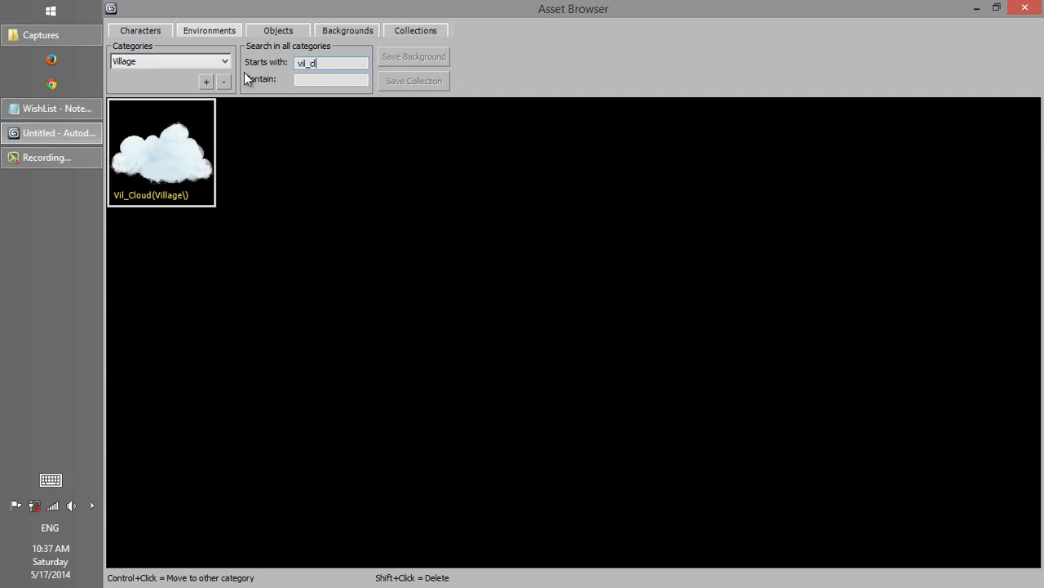
# Step: Create a new character category named MyCategory
pyautogui.click(197, 63)
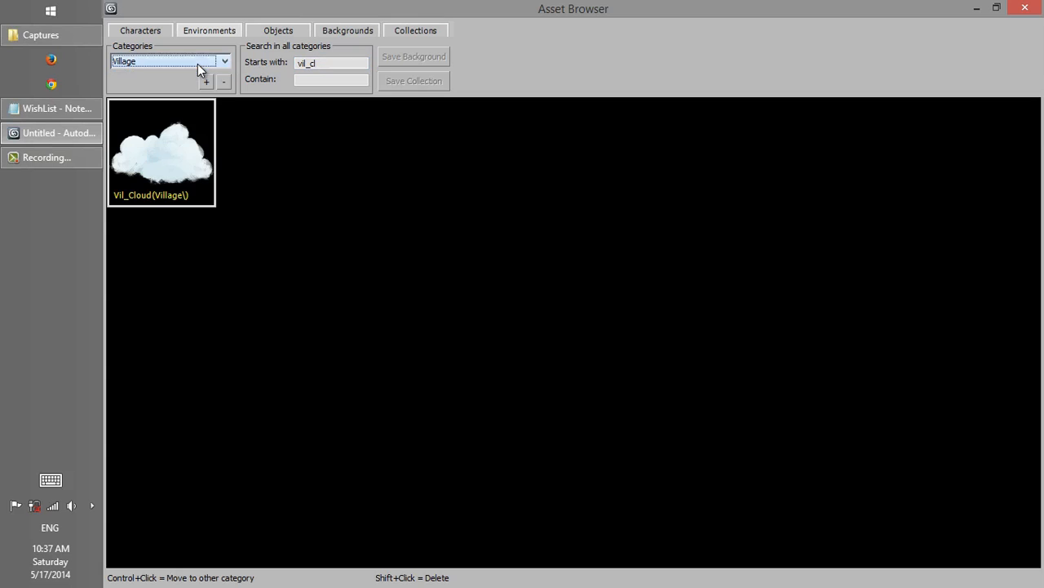
pyautogui.click(158, 34)
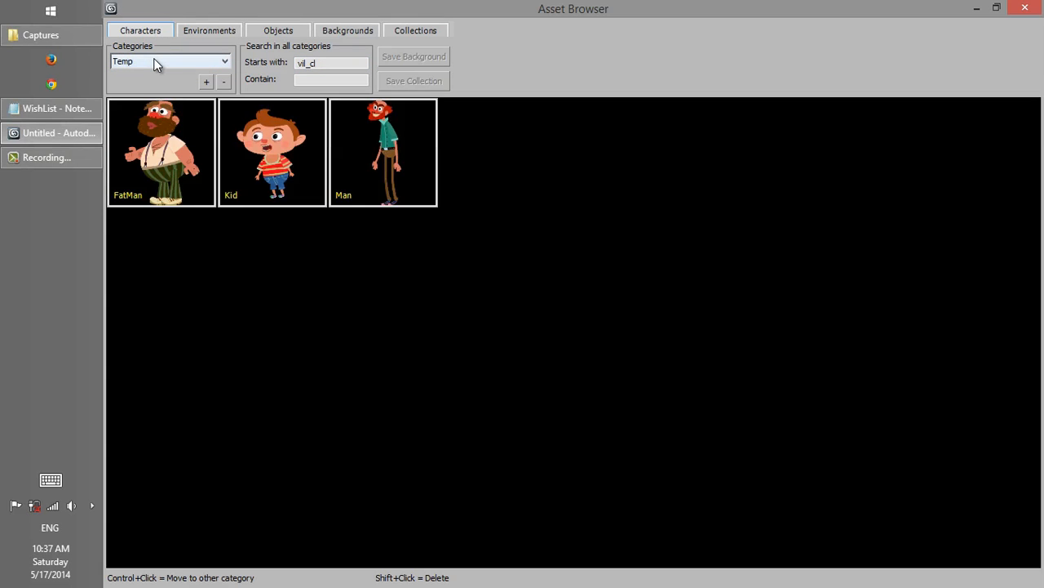
pyautogui.moveTo(200, 18); pyautogui.dragTo(756, 53)
pyautogui.click(729, 129)
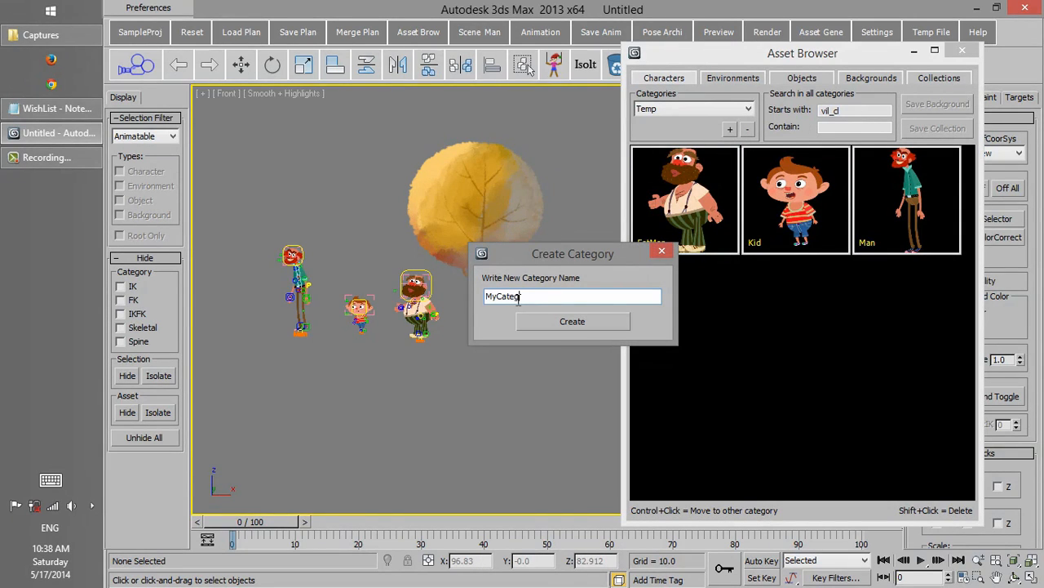
pyautogui.write('MyCategory')
pyautogui.click(595, 323)
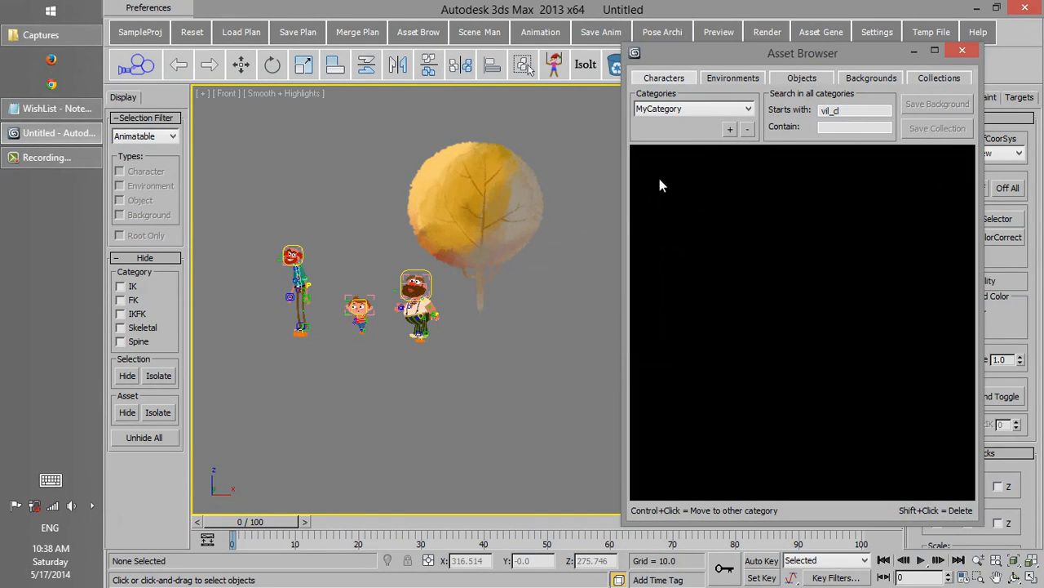
# Step: Move the FatMan character from the Temp category to MyCategory and check the contents of both categories
pyautogui.click(709, 113)
pyautogui.click(701, 132)
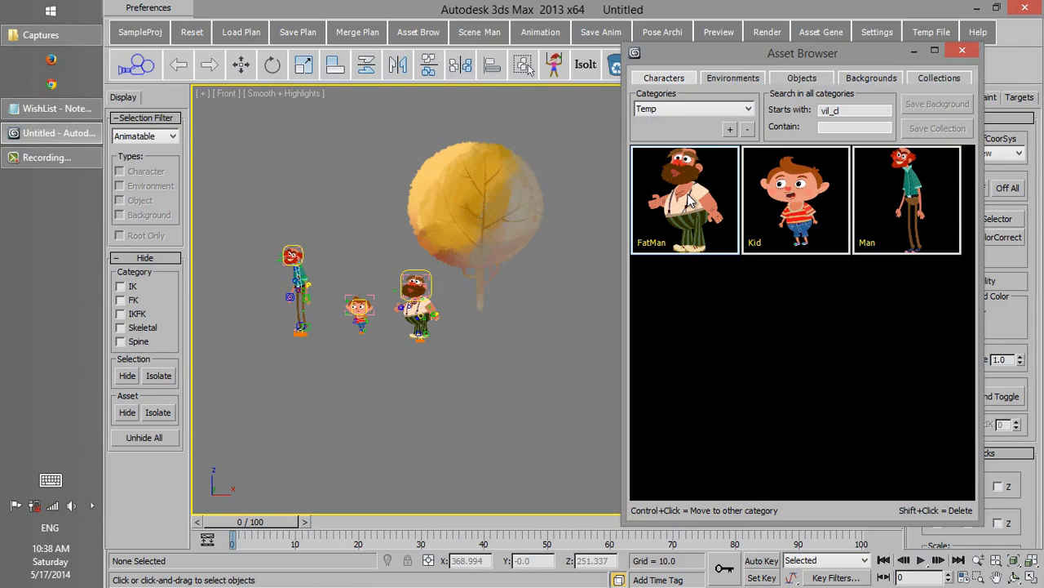
pyautogui.keyDown('ctrl'); pyautogui.click(690, 201); pyautogui.keyUp('ctrl')
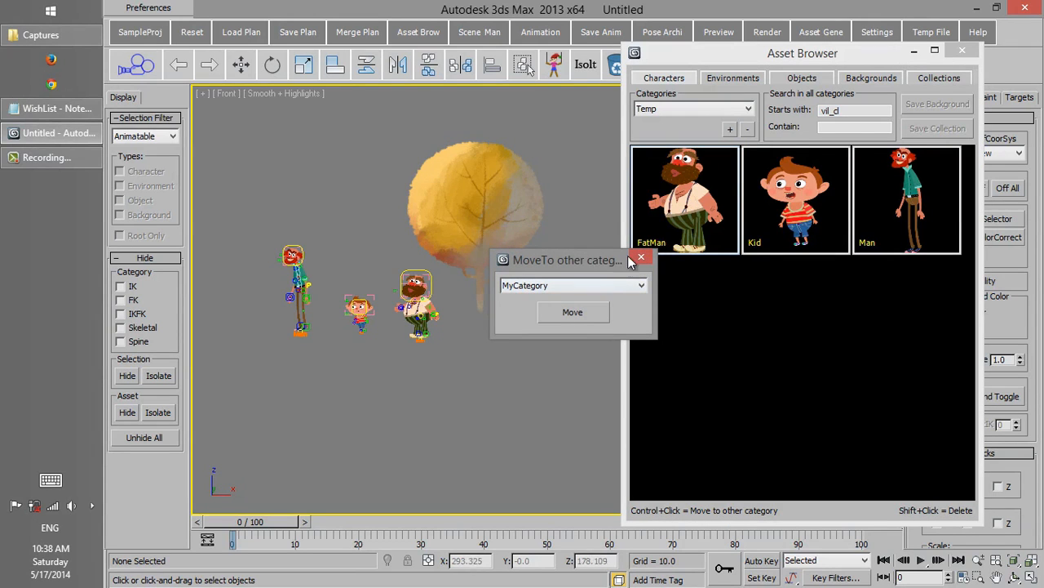
pyautogui.click(575, 312)
pyautogui.click(694, 109)
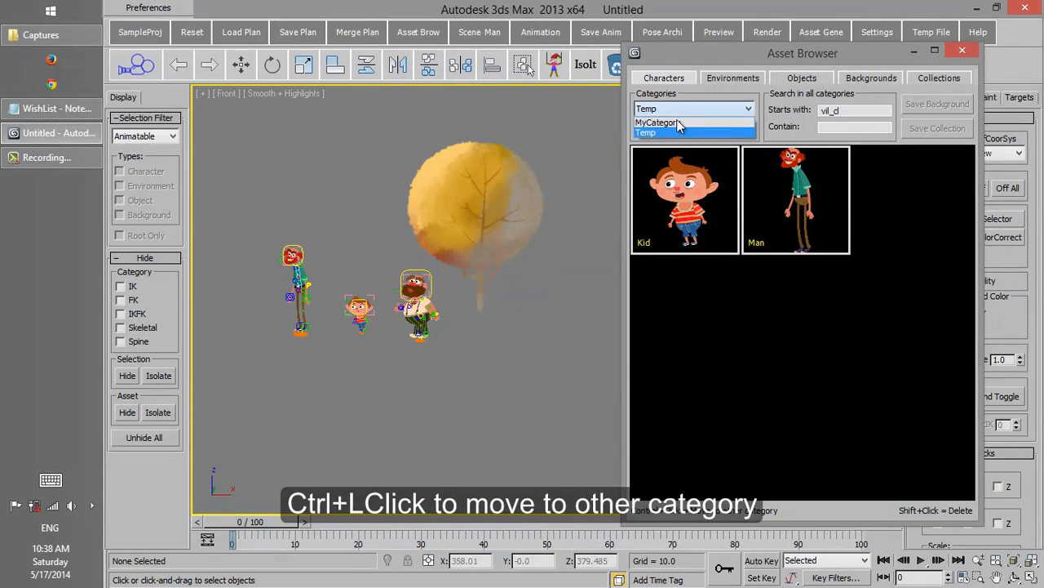
pyautogui.click(661, 120)
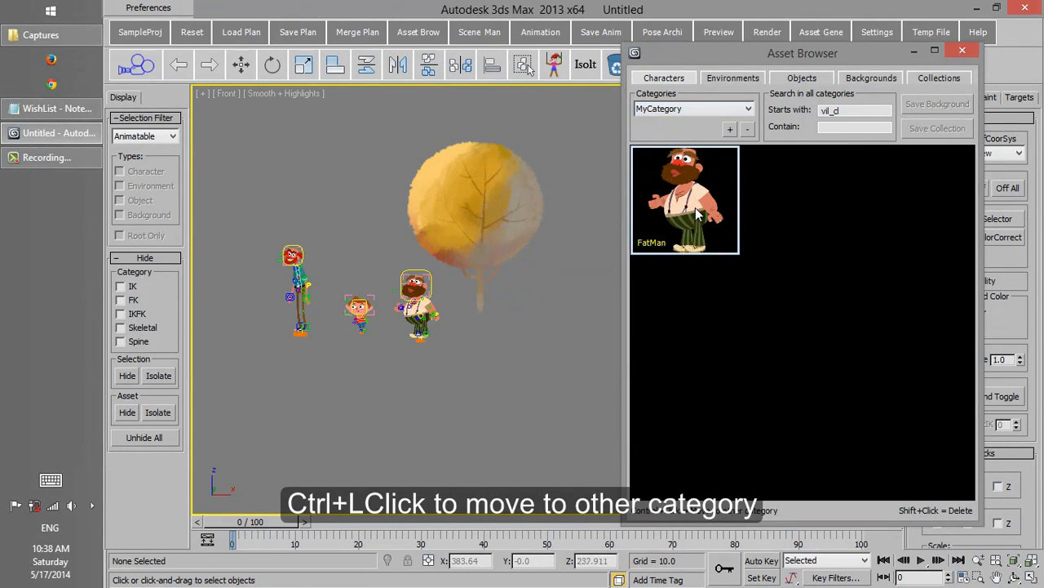
pyautogui.click(676, 113)
pyautogui.click(657, 132)
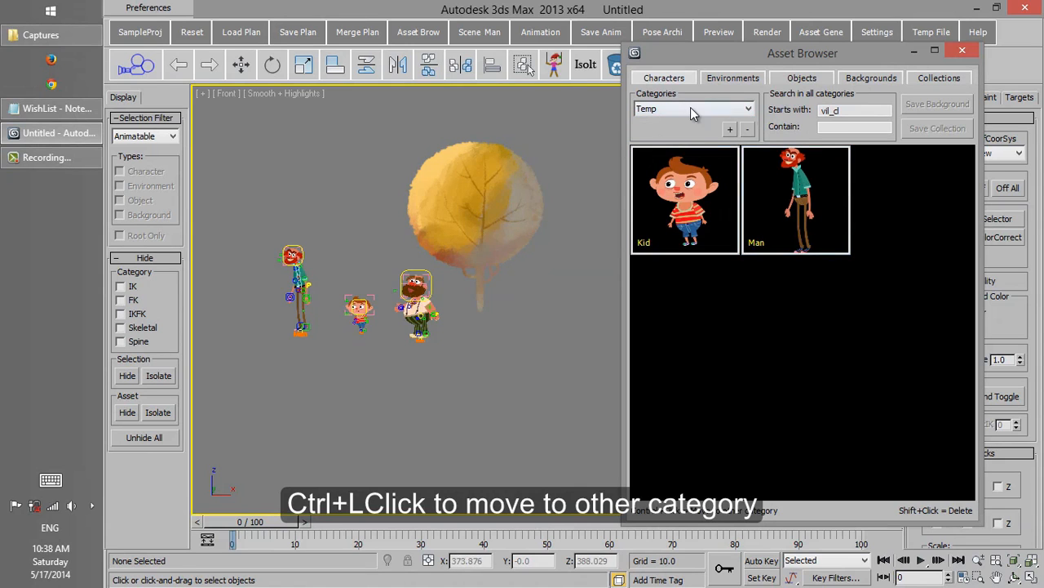
# Step: Move the FatMan character back to the Temp category and delete MyCategory
pyautogui.click(691, 108)
pyautogui.click(679, 121)
pyautogui.keyDown('ctrl'); pyautogui.click(673, 191); pyautogui.keyUp('ctrl')
pyautogui.click(554, 287)
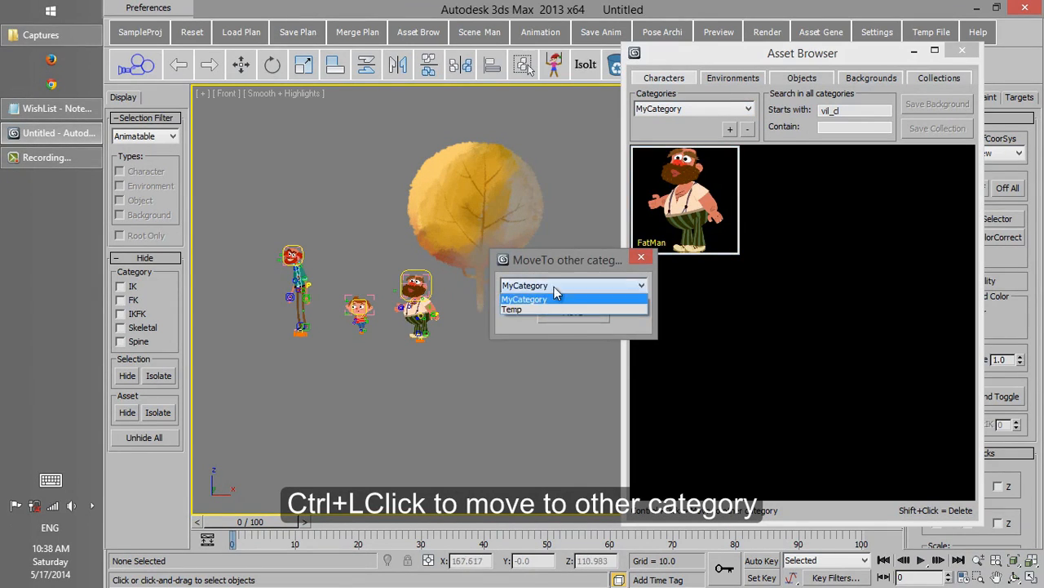
pyautogui.click(557, 309)
pyautogui.click(575, 313)
pyautogui.click(749, 132)
pyautogui.click(694, 111)
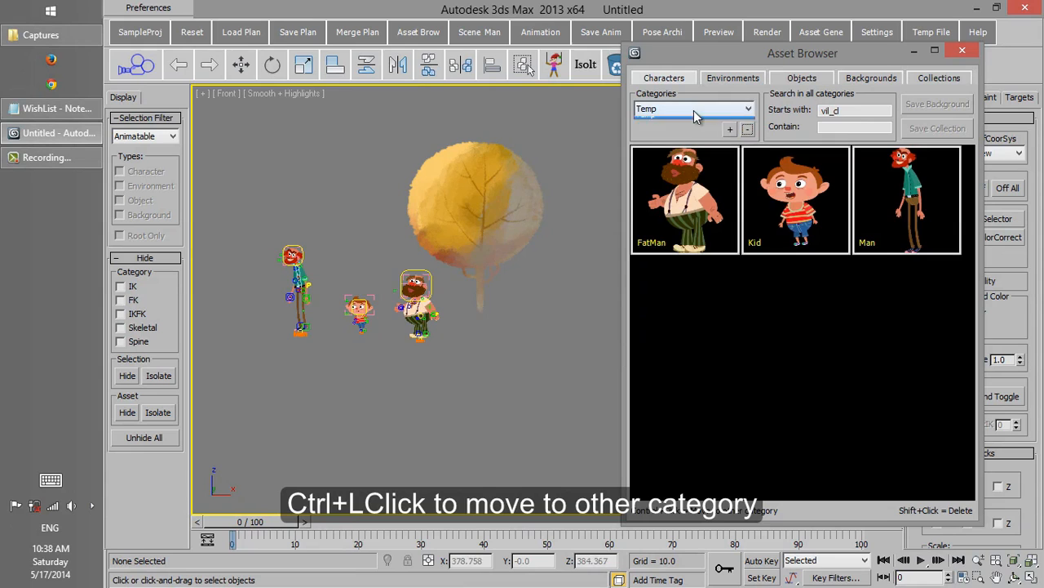
pyautogui.click(692, 120)
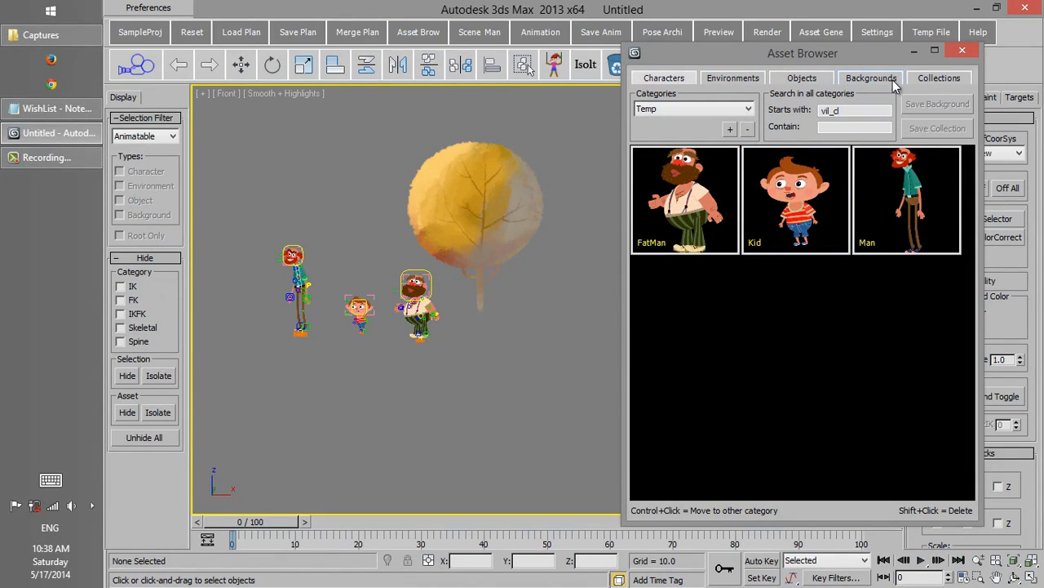
# Step: Add the Mask object from the Temp category to the scene near the tall man's head
pyautogui.moveTo(318, 194); pyautogui.dragTo(423, 238, button='middle')
pyautogui.click(796, 78)
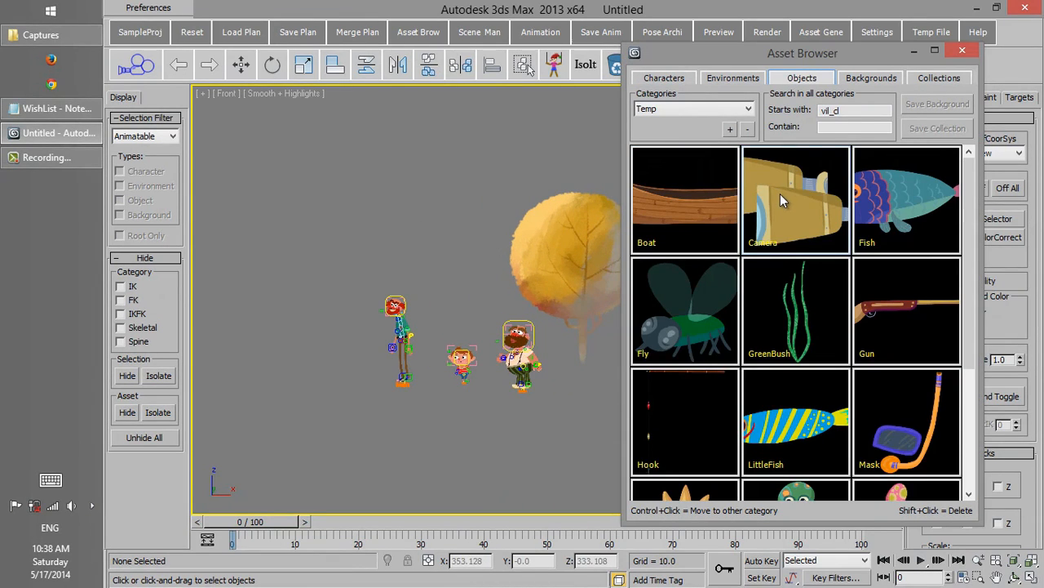
pyautogui.click(899, 451)
pyautogui.moveTo(395, 296); pyautogui.dragTo(402, 300, button='middle')
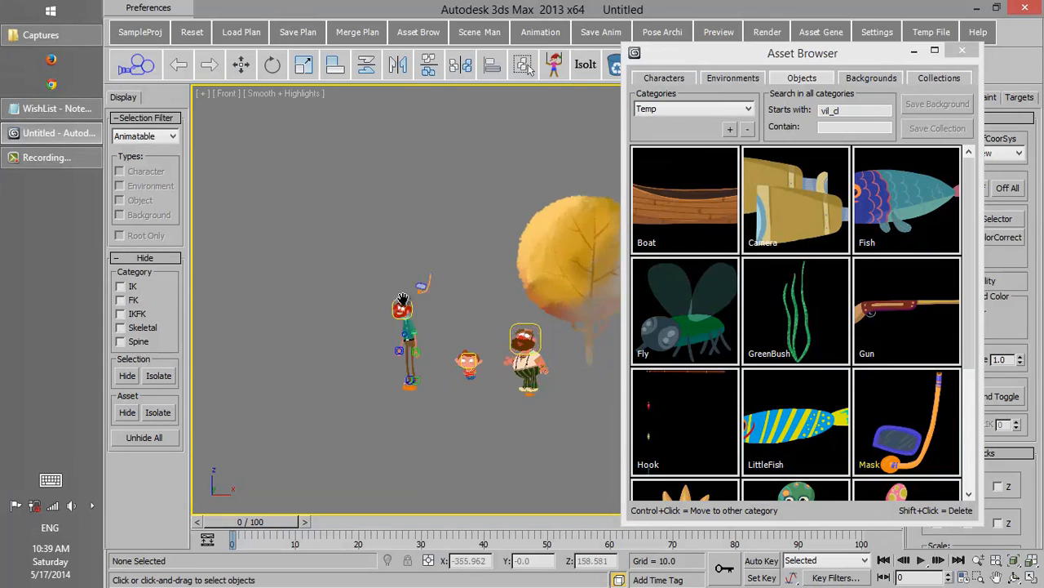
# Step: Move the mask onto the tall man's face so it covers his eyes and mouth
pyautogui.scroll(8, 403, 299)
pyautogui.click(601, 243)
pyautogui.rightClick(601, 243)
pyautogui.click(600, 239)
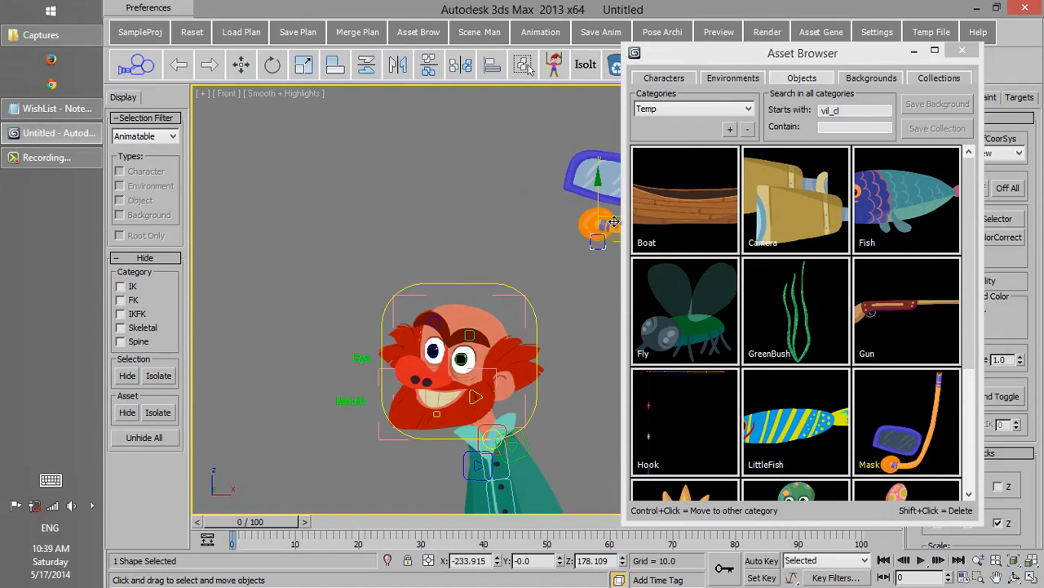
pyautogui.moveTo(613, 221); pyautogui.dragTo(457, 395)
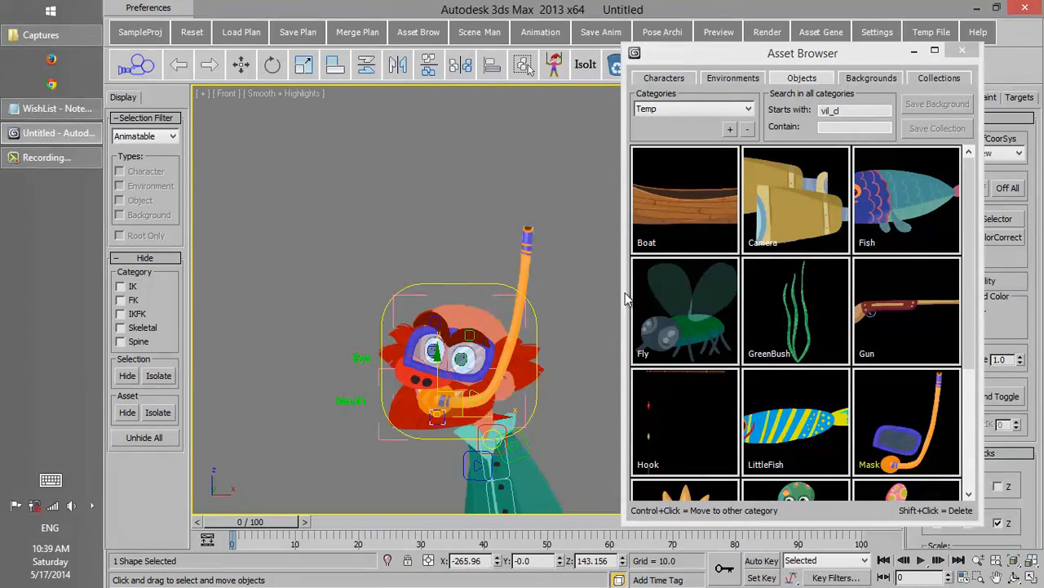
# Step: Link the mask to the tall man's HeadCtrl with a link constraint at frame 0
pyautogui.moveTo(767, 52); pyautogui.dragTo(680, 56)
pyautogui.click(969, 97)
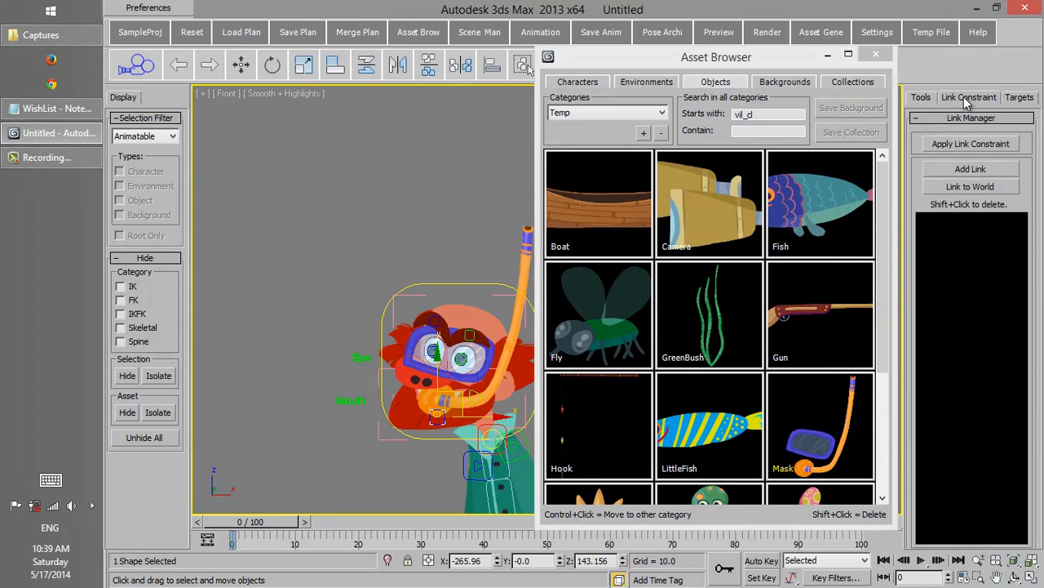
pyautogui.click(971, 170)
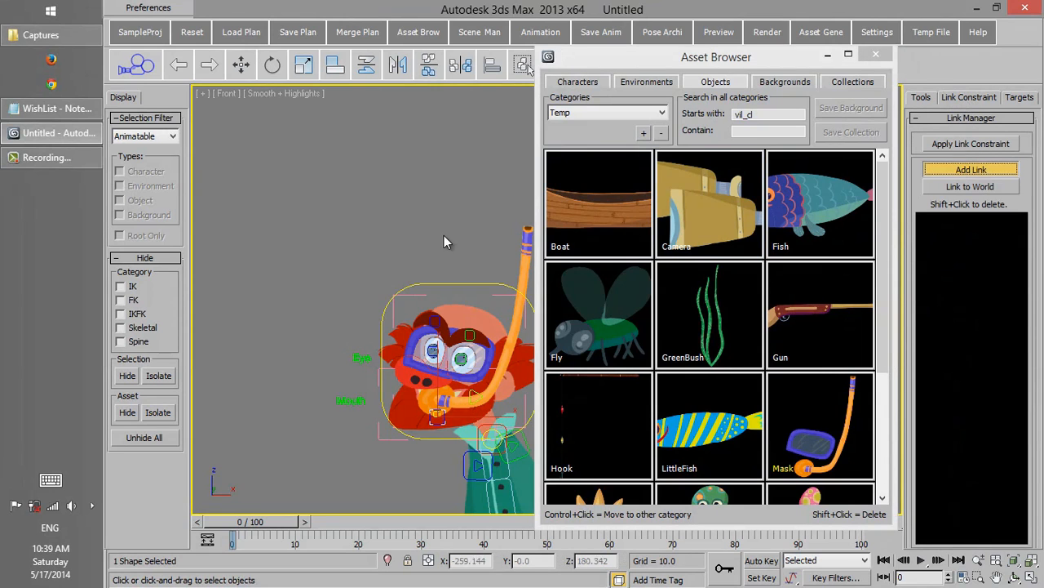
pyautogui.click(435, 283)
pyautogui.scroll(-3, 315, 139)
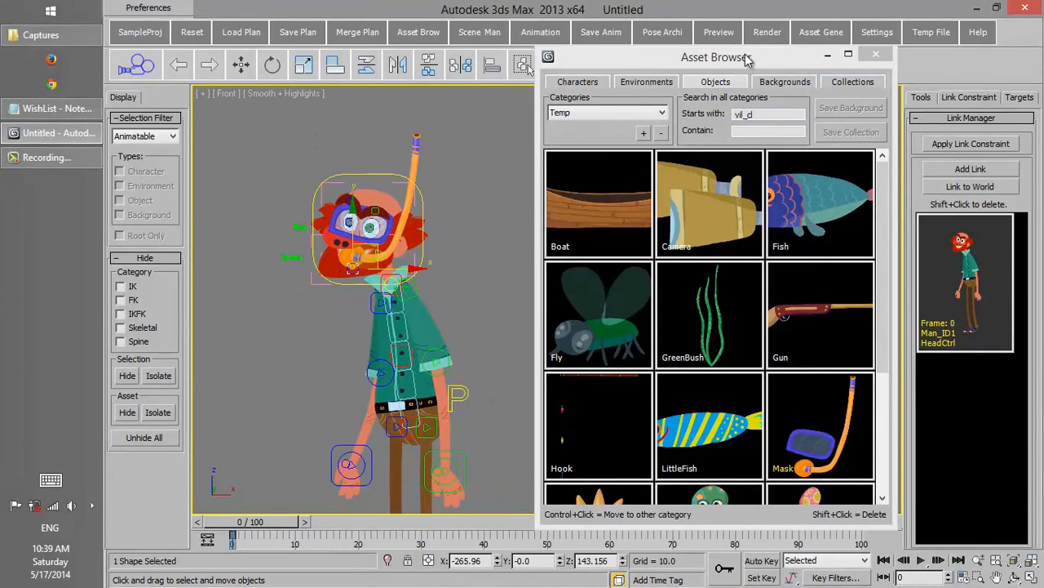
# Step: Save the tall man's head controls and the attached mask as a collection named MyCollection in the Temp category
pyautogui.moveTo(747, 60); pyautogui.dragTo(761, 35)
pyautogui.scroll(-2, 454, 223)
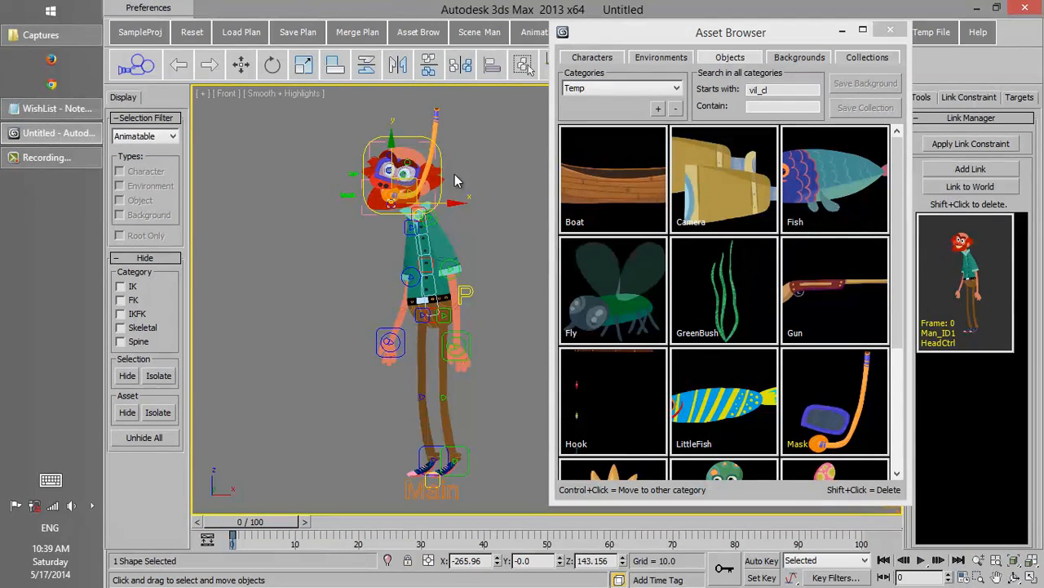
pyautogui.moveTo(464, 154); pyautogui.dragTo(467, 166, button='middle')
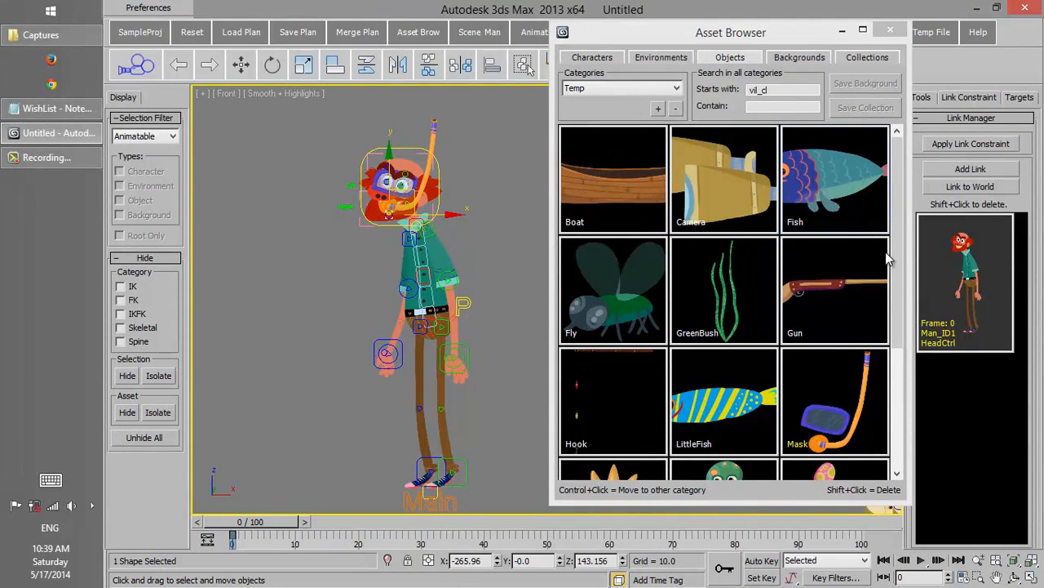
pyautogui.moveTo(898, 260); pyautogui.dragTo(912, 235)
pyautogui.moveTo(457, 217); pyautogui.dragTo(435, 214, button='middle')
pyautogui.moveTo(449, 113); pyautogui.dragTo(356, 220)
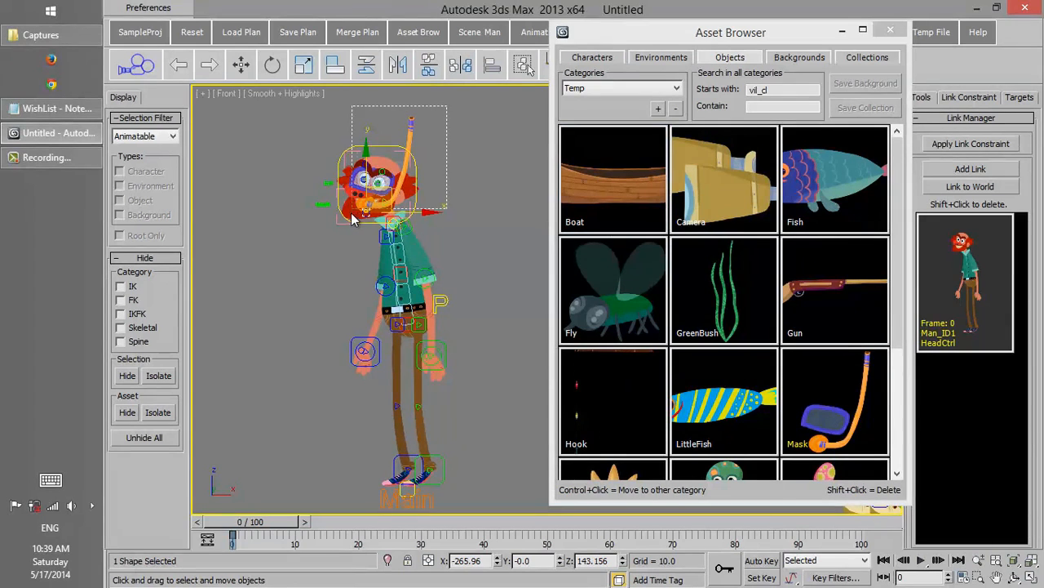
pyautogui.click(867, 59)
pyautogui.click(853, 110)
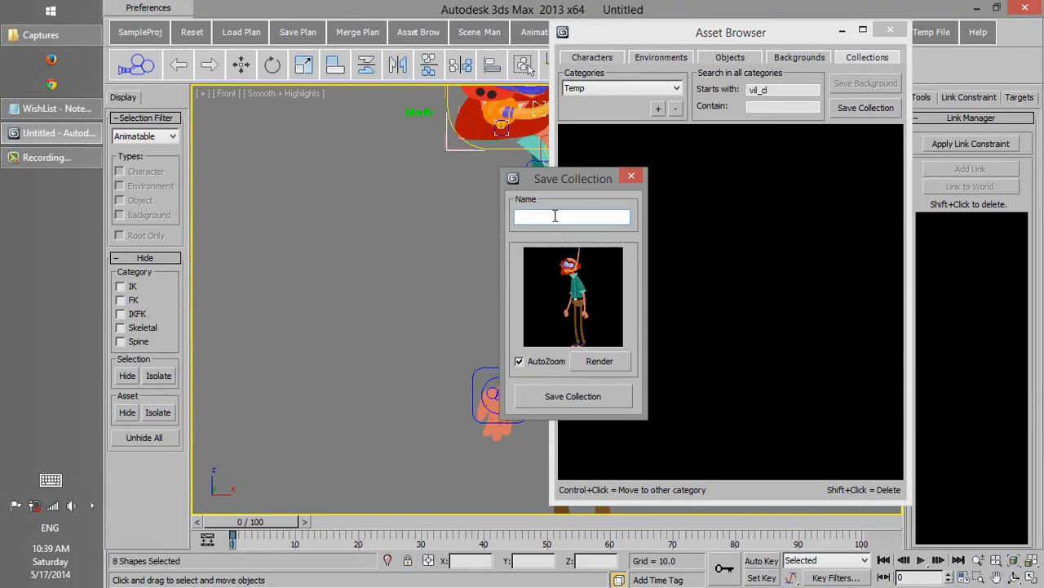
pyautogui.write('MyCollection')
pyautogui.click(565, 397)
# Step: Place MyCollection in an empty area of the scene, merging both the Man_ID1 character and the mask
pyautogui.scroll(-6, 363, 310)
pyautogui.moveTo(441, 343); pyautogui.dragTo(465, 270, button='middle')
pyautogui.click(369, 304)
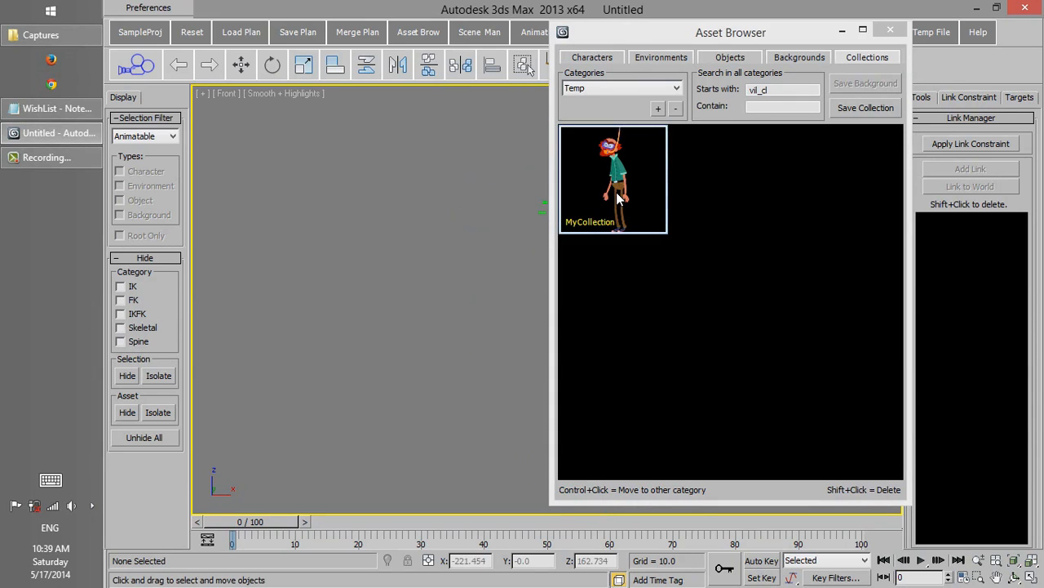
pyautogui.click(391, 334)
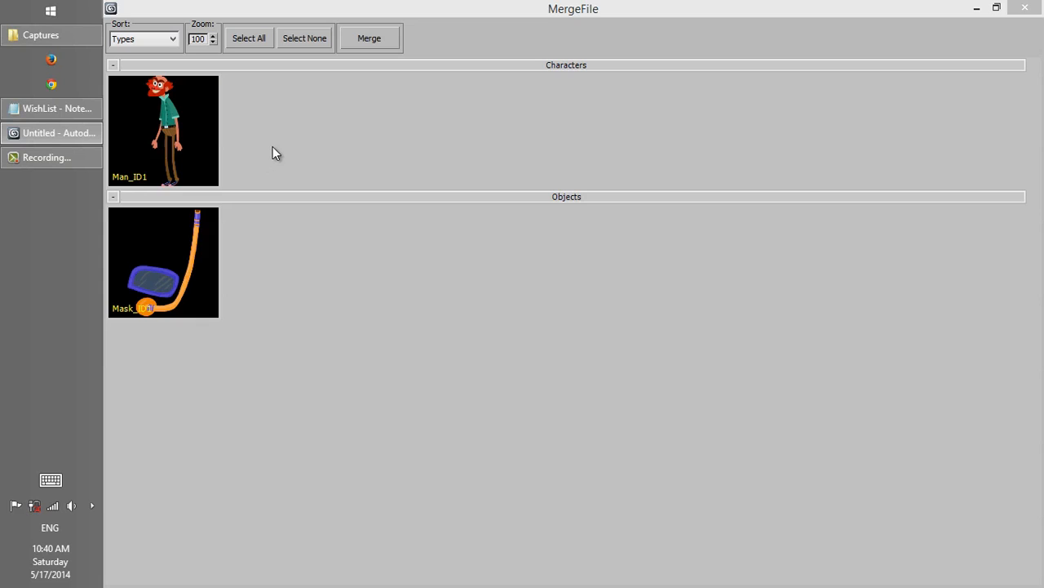
pyautogui.click(189, 144)
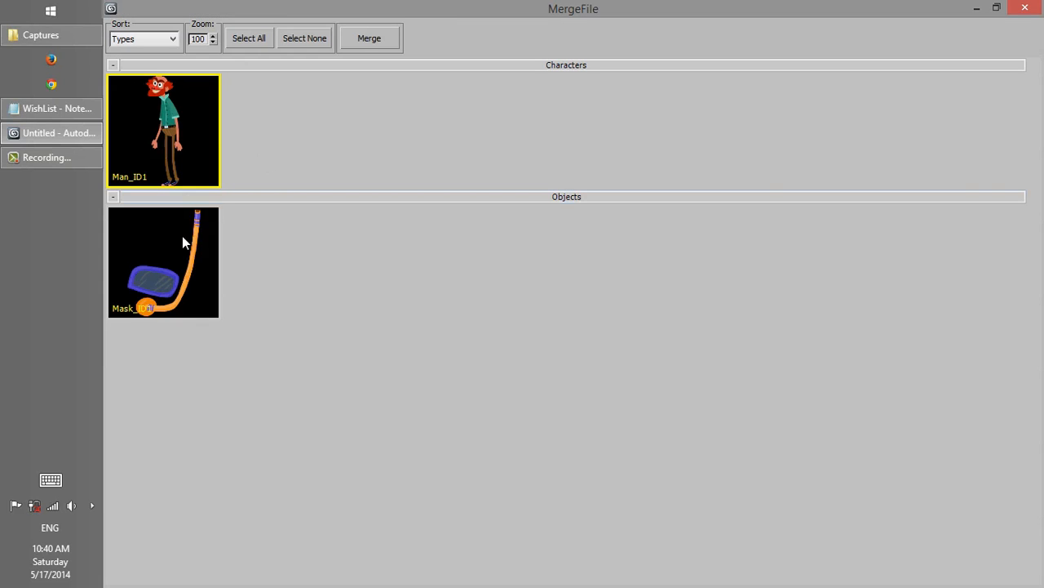
pyautogui.keyDown('ctrl'); pyautogui.click(200, 237); pyautogui.keyUp('ctrl')
pyautogui.click(369, 39)
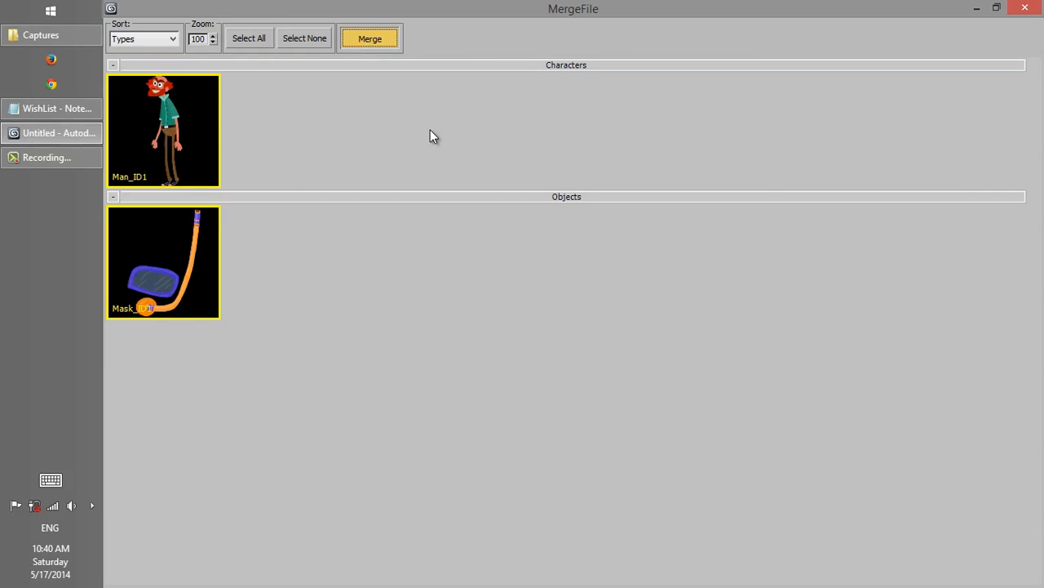
# Step: Move the merged man to the far side of the tree, beyond the fat man, and shift the tree closer to him
pyautogui.scroll(-5, 266, 211)
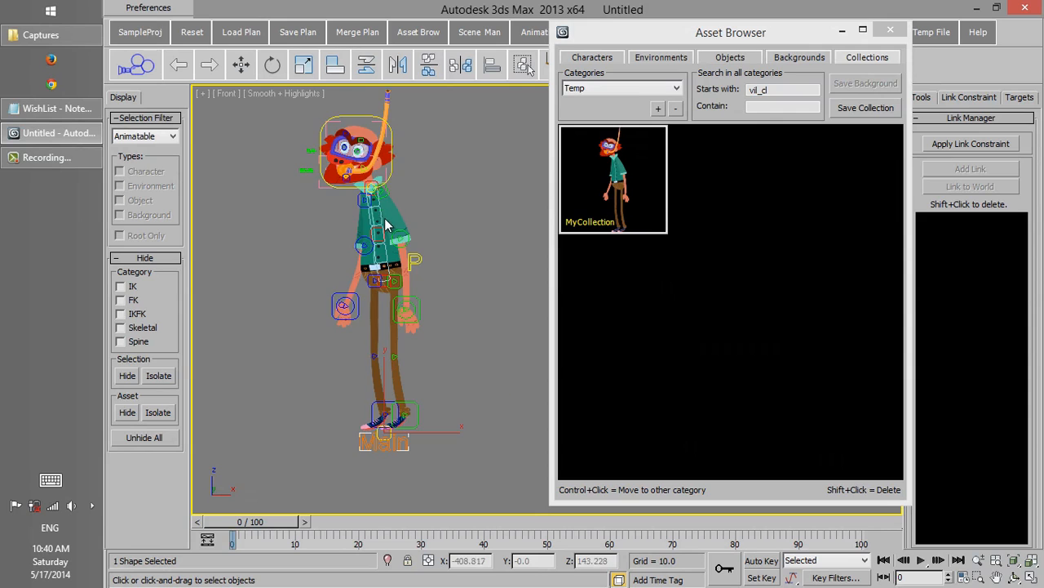
pyautogui.rightClick(359, 271)
pyautogui.click(365, 276)
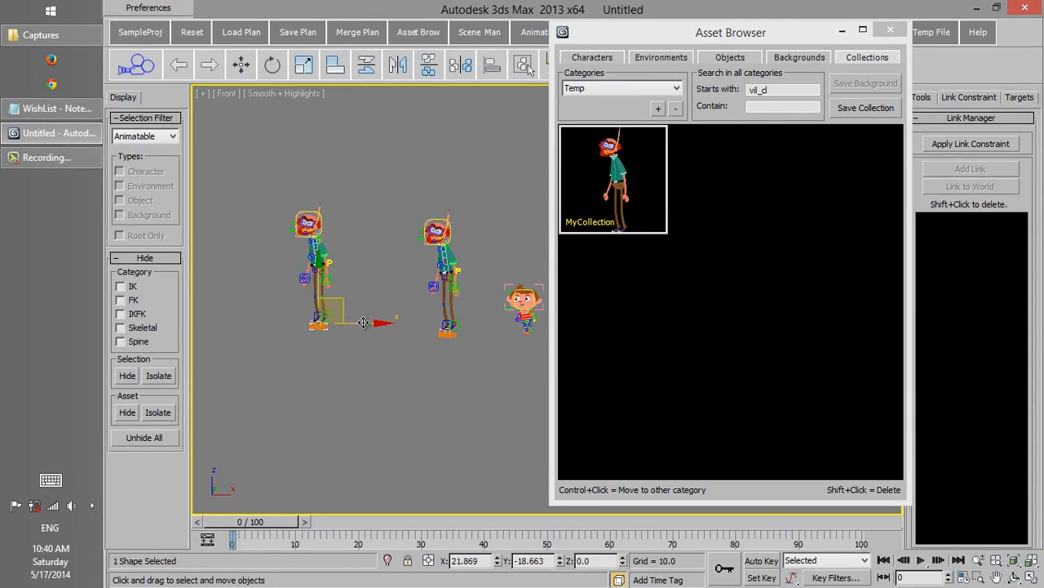
pyautogui.moveTo(318, 323); pyautogui.dragTo(366, 318)
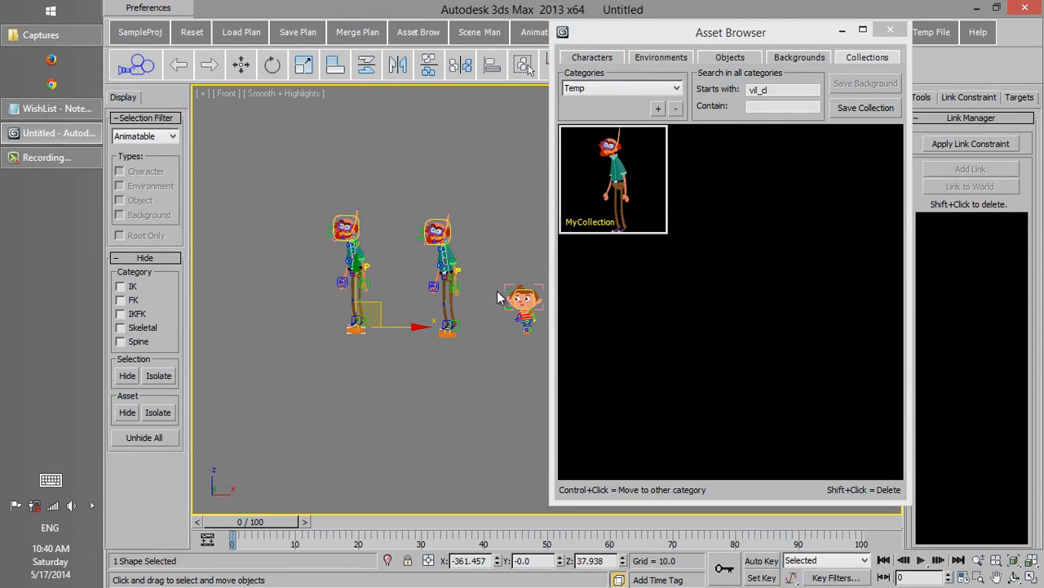
pyautogui.moveTo(409, 293); pyautogui.dragTo(323, 296, button='middle')
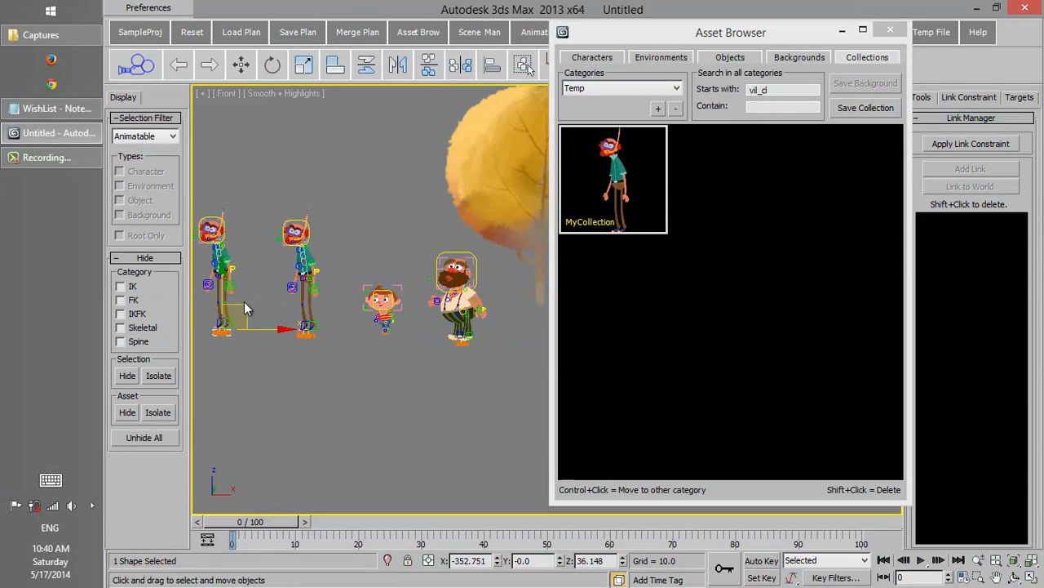
pyautogui.moveTo(246, 307); pyautogui.dragTo(514, 299)
pyautogui.moveTo(514, 299); pyautogui.dragTo(259, 302, button='middle')
pyautogui.moveTo(259, 302); pyautogui.dragTo(496, 297)
pyautogui.moveTo(310, 227); pyautogui.dragTo(390, 248)
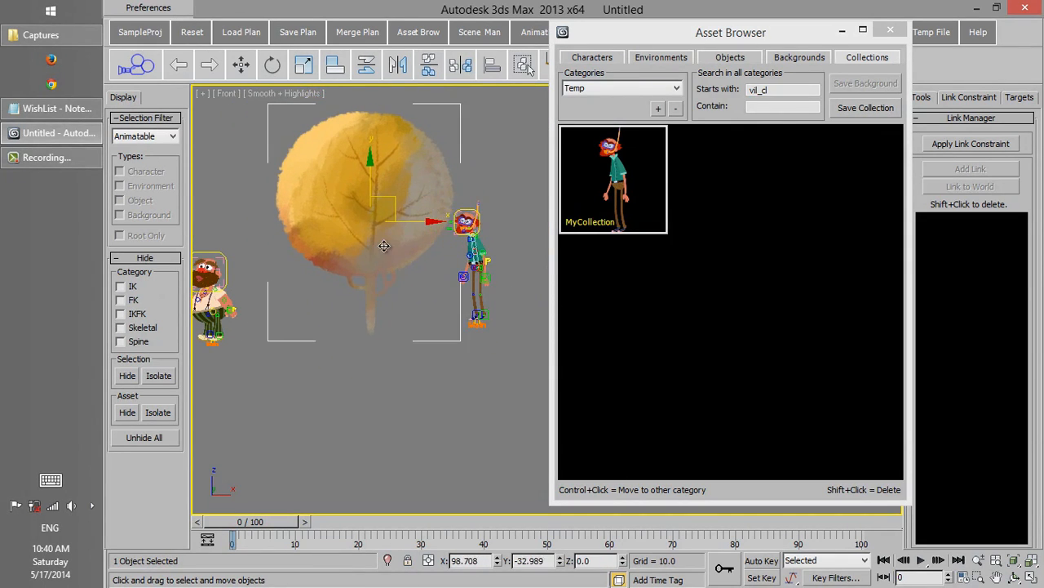
# Step: Save the tree and the masked man beside it as a collection named Coll02
pyautogui.moveTo(519, 352); pyautogui.dragTo(393, 190)
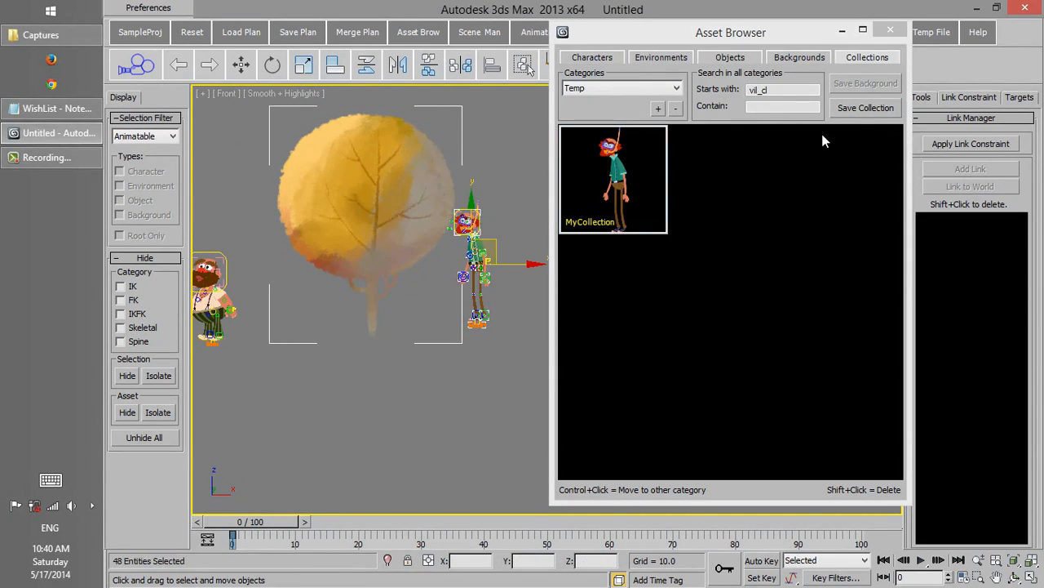
pyautogui.click(861, 109)
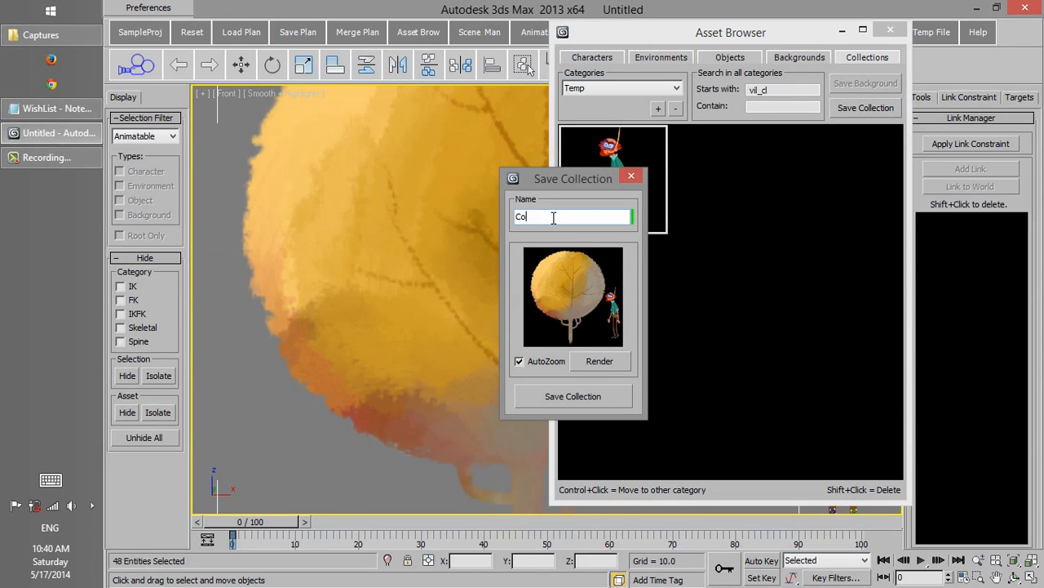
pyautogui.write('Coll02')
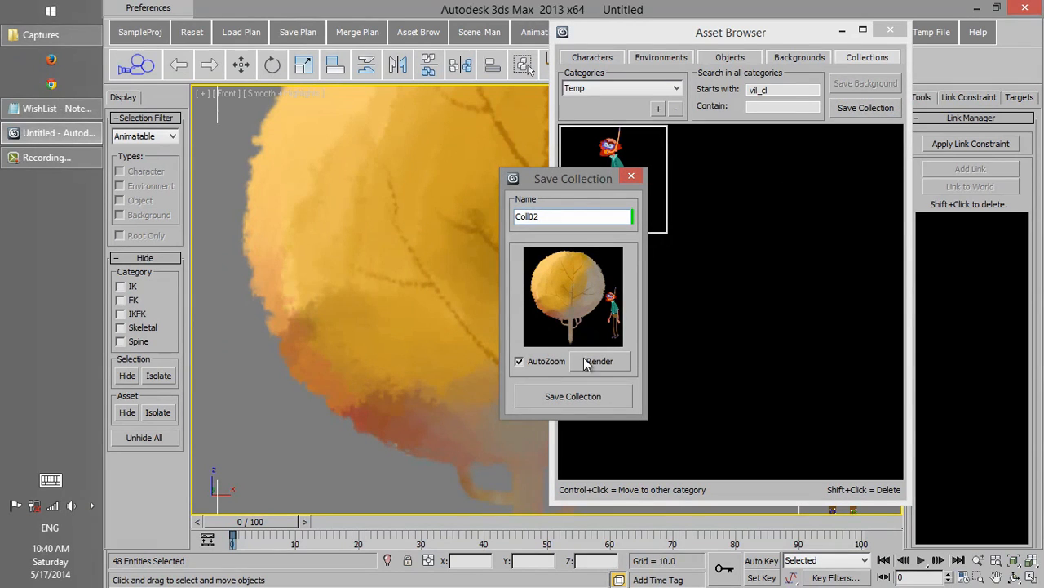
pyautogui.click(573, 395)
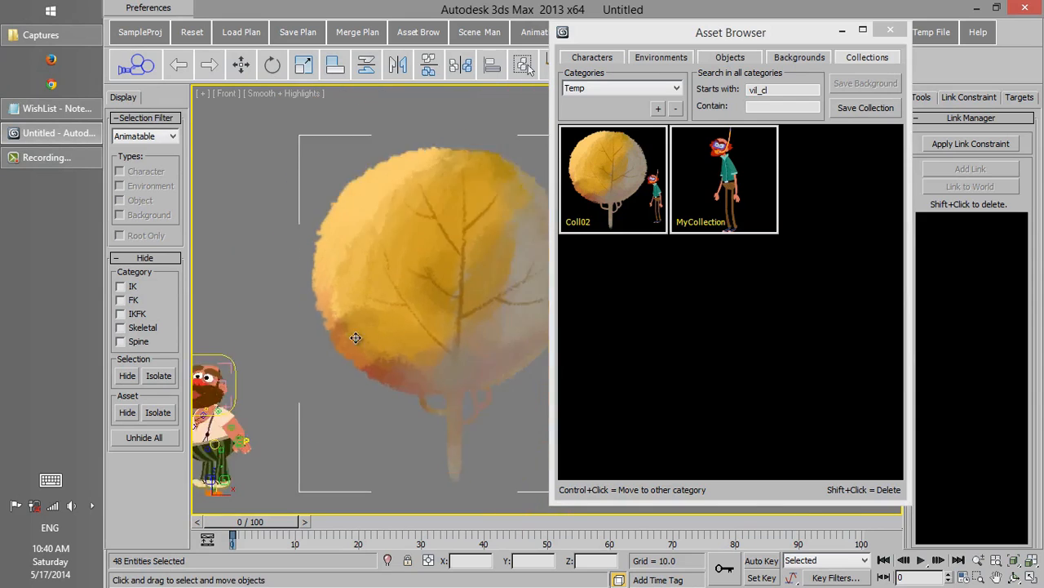
# Step: Merge all assets of Coll02 into the scene and move the merged tree and man down beside the original ones
pyautogui.click(405, 298)
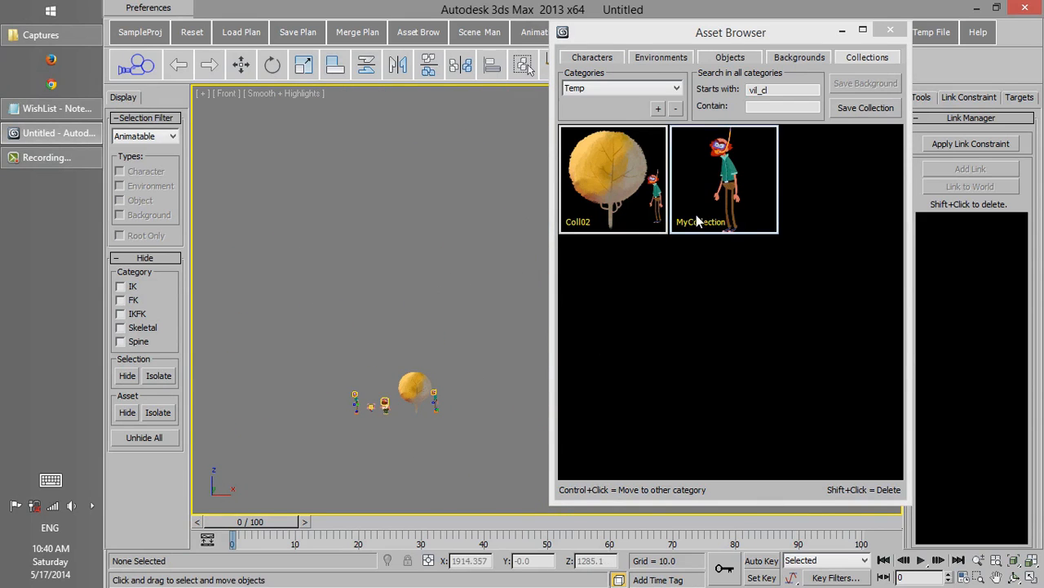
pyautogui.click(626, 188)
pyautogui.moveTo(625, 188); pyautogui.dragTo(408, 234)
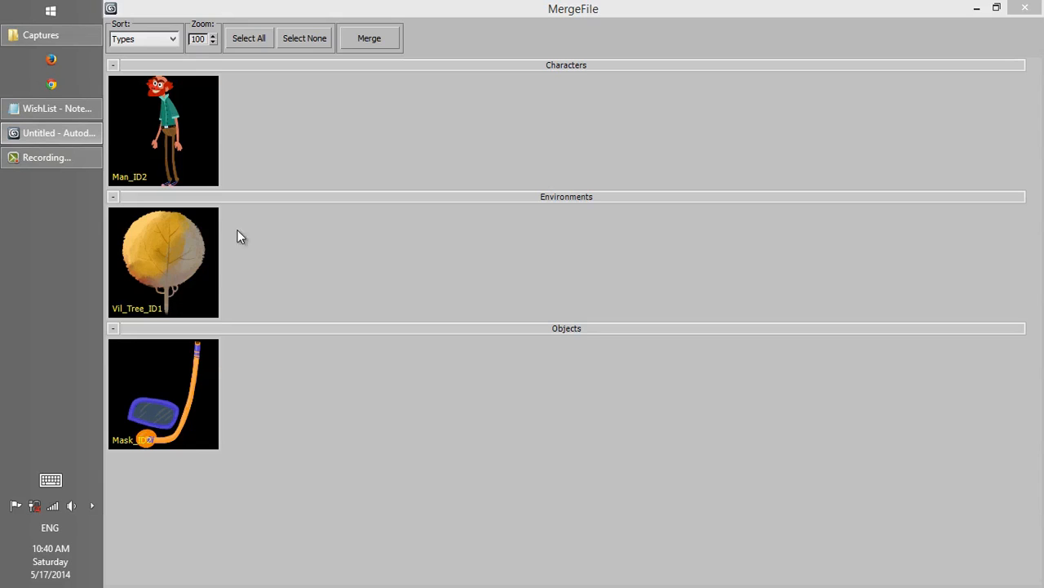
pyautogui.click(249, 41)
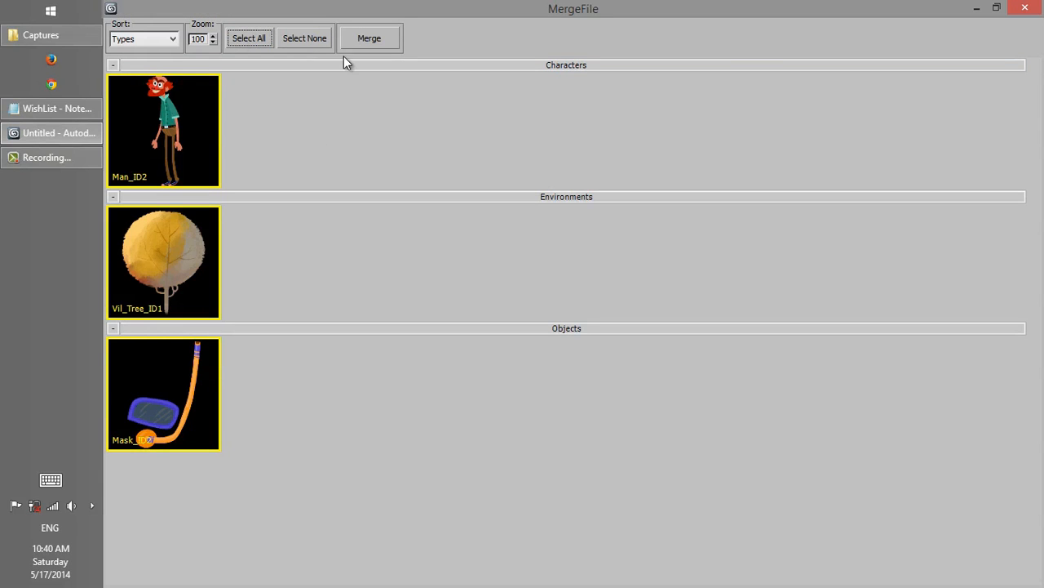
pyautogui.click(359, 40)
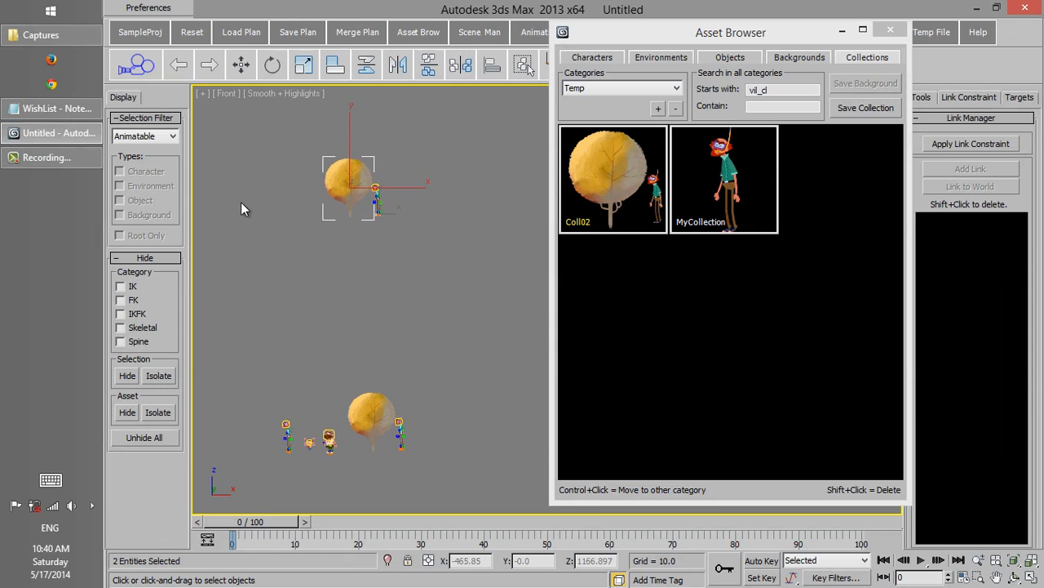
pyautogui.moveTo(386, 186); pyautogui.dragTo(489, 421)
# Step: Look through the Village environments and add the two-cottage background from the Temp category above the characters
pyautogui.moveTo(669, 34)
pyautogui.mouseDown()
pyautogui.moveTo(656, 35)
pyautogui.moveTo(661, 42)
pyautogui.mouseUp()
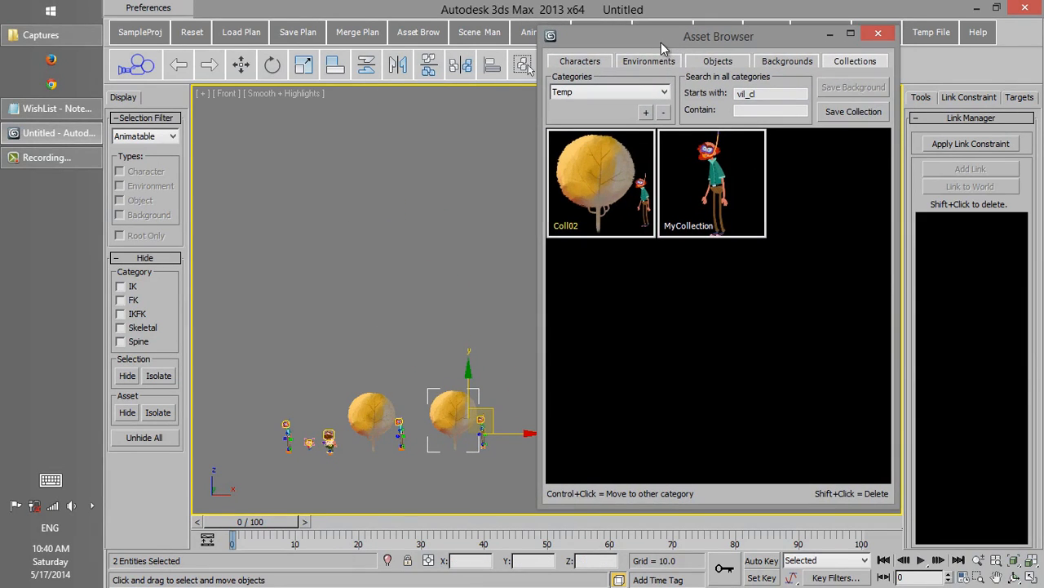
pyautogui.click(668, 63)
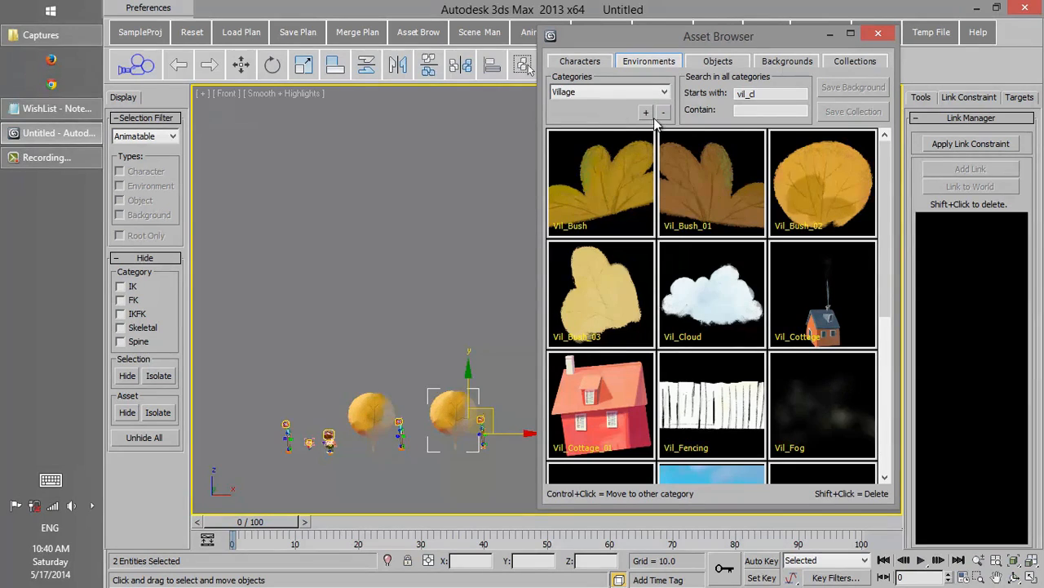
pyautogui.moveTo(887, 168)
pyautogui.mouseDown()
pyautogui.moveTo(887, 293)
pyautogui.moveTo(888, 154)
pyautogui.mouseUp()
pyautogui.click(773, 65)
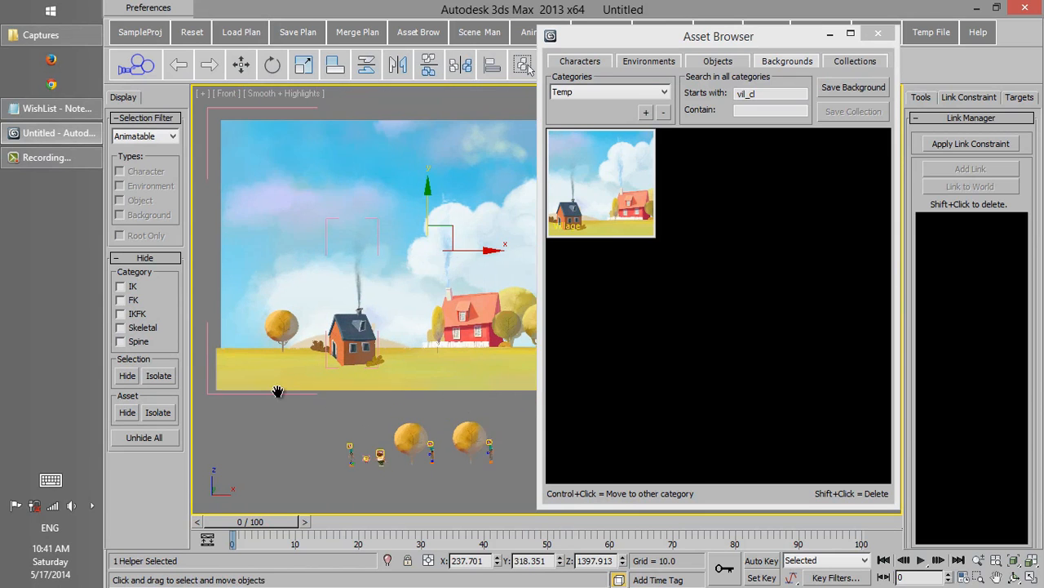
pyautogui.moveTo(279, 392); pyautogui.dragTo(267, 397, button='middle')
pyautogui.moveTo(612, 40); pyautogui.dragTo(748, 43)
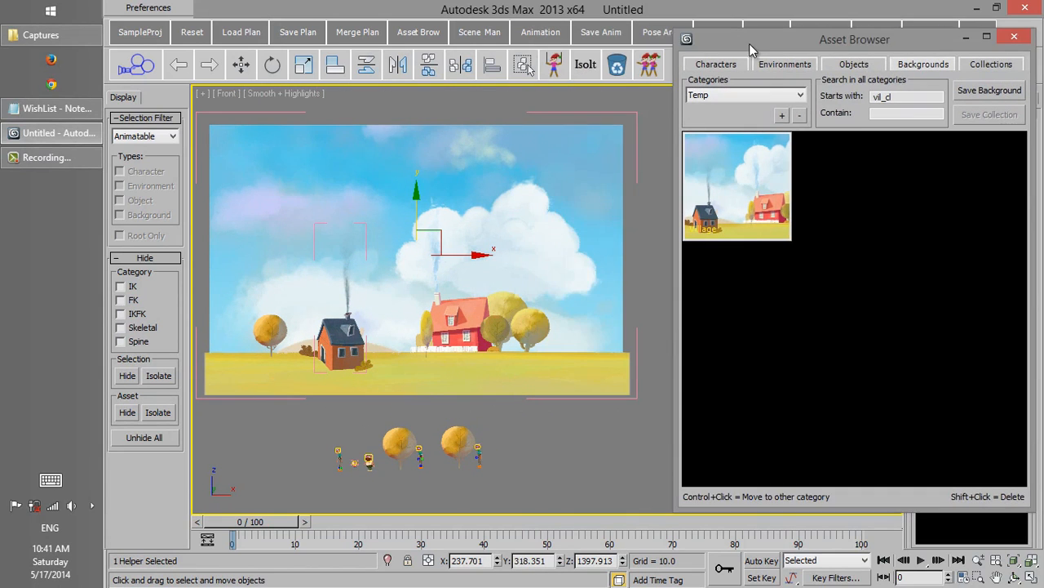
# Step: Move the large white cloud up and to the right in the background's sky and adjust its scale
pyautogui.moveTo(541, 225); pyautogui.dragTo(586, 203)
pyautogui.rightClick(419, 169)
pyautogui.click(439, 214)
pyautogui.moveTo(435, 156); pyautogui.dragTo(428, 190)
pyautogui.press('w')
# Step: Move the two loose trees onto the background's field, one between the cottages and one at its right end
pyautogui.click(785, 65)
pyautogui.moveTo(490, 439); pyautogui.dragTo(505, 408, button='middle')
pyautogui.click(477, 408)
pyautogui.moveTo(493, 392); pyautogui.dragTo(441, 287)
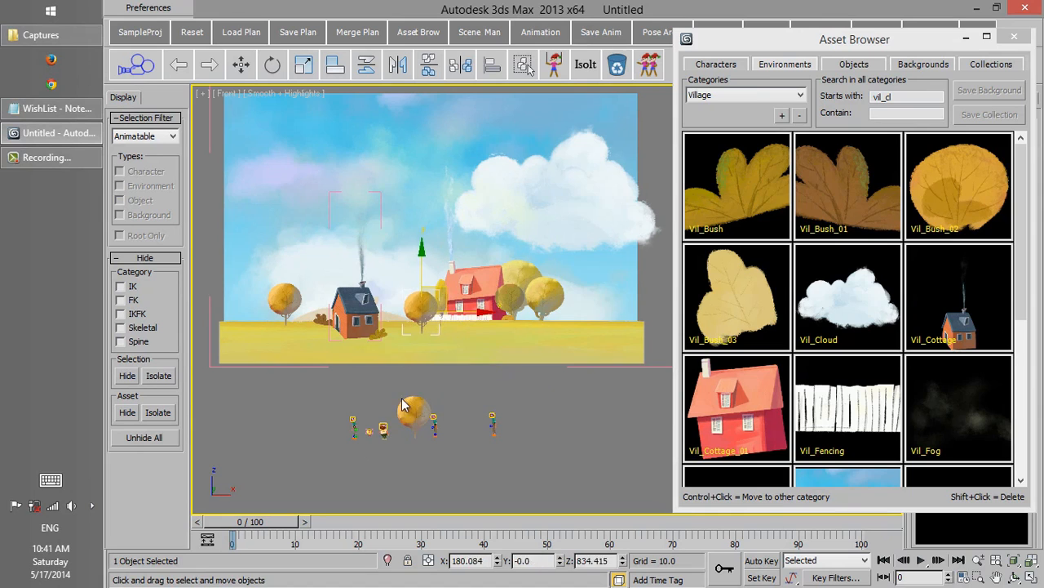
pyautogui.moveTo(407, 404); pyautogui.dragTo(586, 303)
# Step: Add Vil_Cloud to the sky's upper left, scale it down and rotate it slightly
pyautogui.click(848, 298)
pyautogui.click(314, 141)
pyautogui.rightClick(351, 152)
pyautogui.click(371, 196)
pyautogui.moveTo(271, 135); pyautogui.dragTo(324, 204)
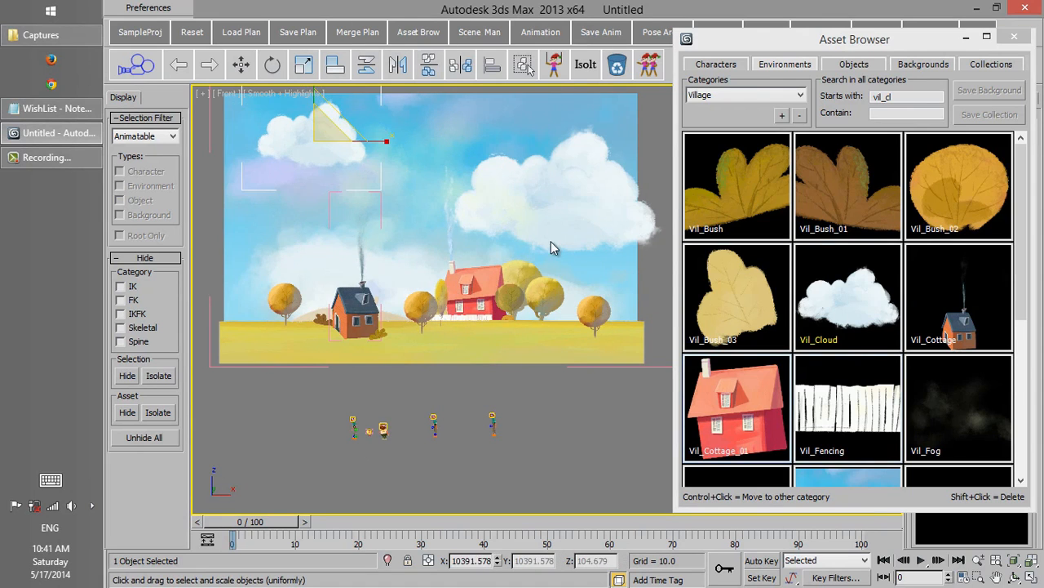
pyautogui.press('e')
pyautogui.moveTo(364, 112); pyautogui.dragTo(390, 192)
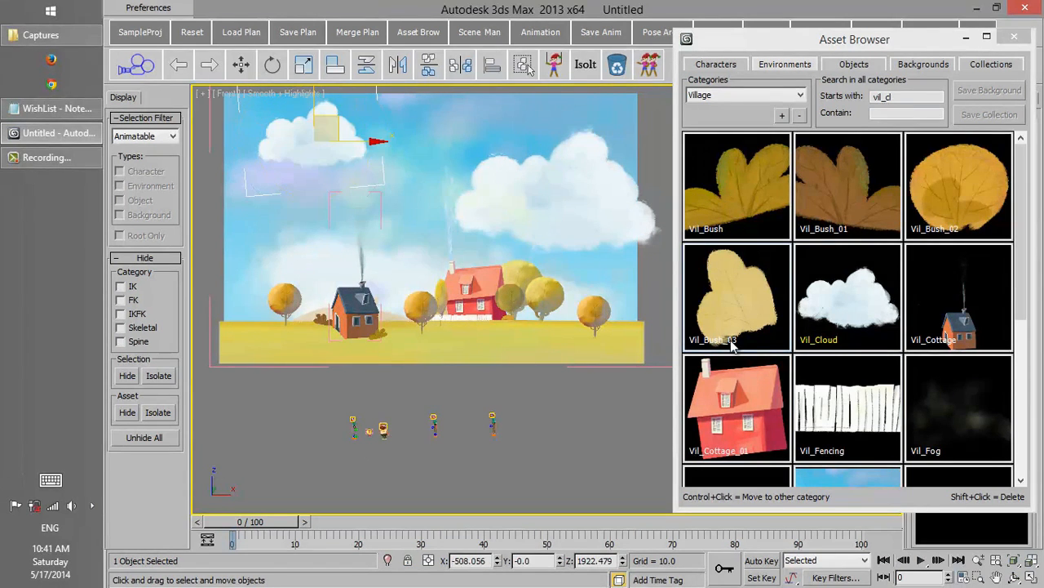
# Step: Add Vil_Fencing to the field beside the tree at the background's right end
pyautogui.click(849, 407)
pyautogui.click(622, 352)
pyautogui.moveTo(622, 354)
pyautogui.mouseDown()
pyautogui.moveTo(618, 325)
pyautogui.moveTo(618, 355)
pyautogui.mouseUp()
pyautogui.moveTo(562, 343); pyautogui.dragTo(486, 312, button='middle')
# Step: Move the two added trees back in depth so they stand against the village background
pyautogui.scroll(5, 497, 326)
pyautogui.moveTo(527, 367); pyautogui.dragTo(390, 225)
pyautogui.keyDown('alt'); pyautogui.moveTo(389, 224); pyautogui.dragTo(589, 351, button='middle'); pyautogui.keyUp('alt')
pyautogui.moveTo(530, 276); pyautogui.dragTo(396, 213)
pyautogui.moveTo(588, 304); pyautogui.dragTo(468, 248)
pyautogui.scroll(-5, 467, 247)
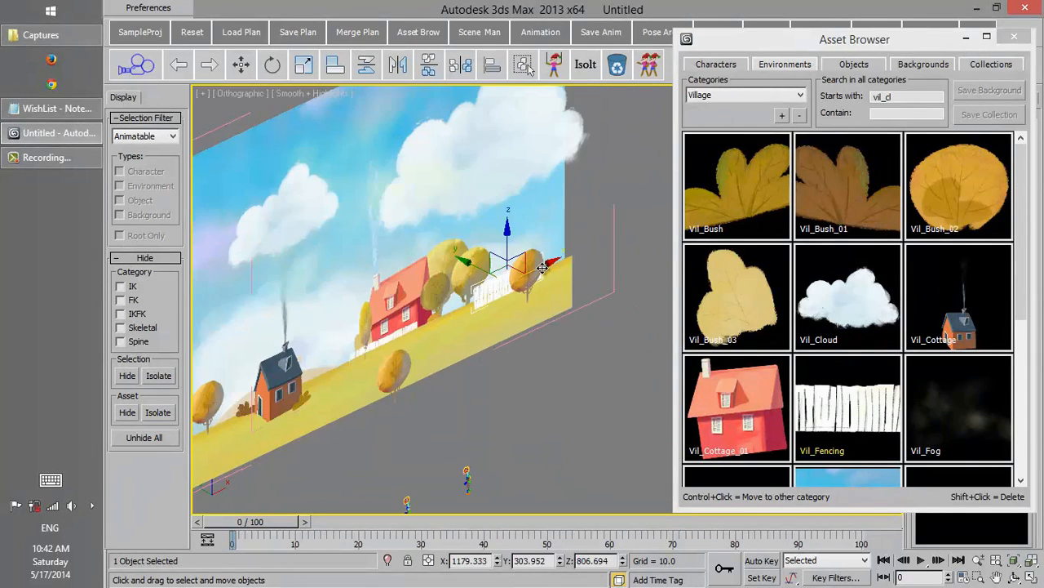
pyautogui.keyDown('alt'); pyautogui.moveTo(468, 247); pyautogui.dragTo(408, 294, button='middle'); pyautogui.keyUp('alt')
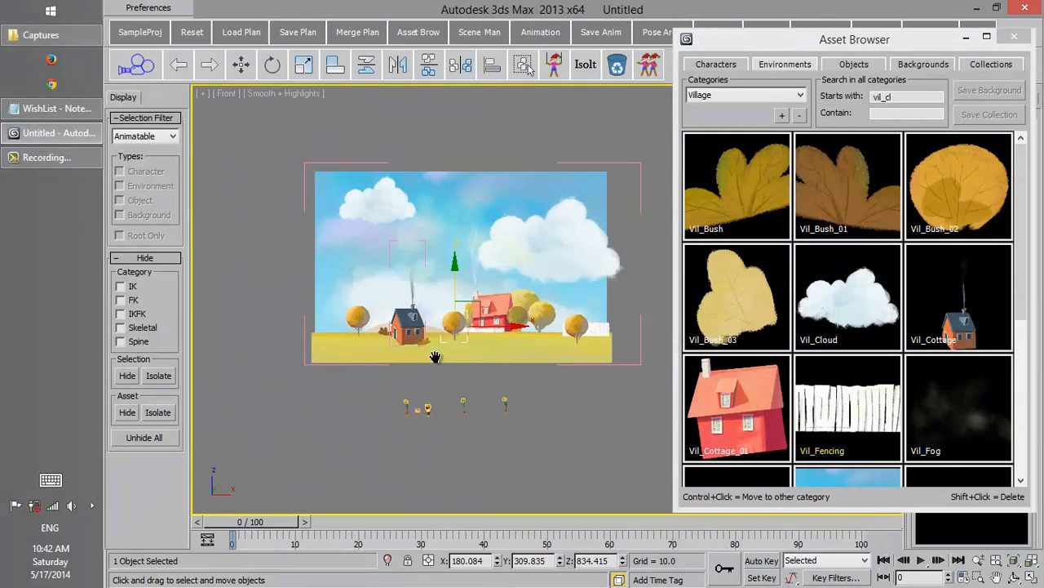
# Step: Select the blue-roofed cottage and shift it slightly to the left on the field
pyautogui.moveTo(431, 354); pyautogui.dragTo(408, 373, button='middle')
pyautogui.scroll(3, 490, 343)
pyautogui.moveTo(490, 343); pyautogui.dragTo(612, 305, button='middle')
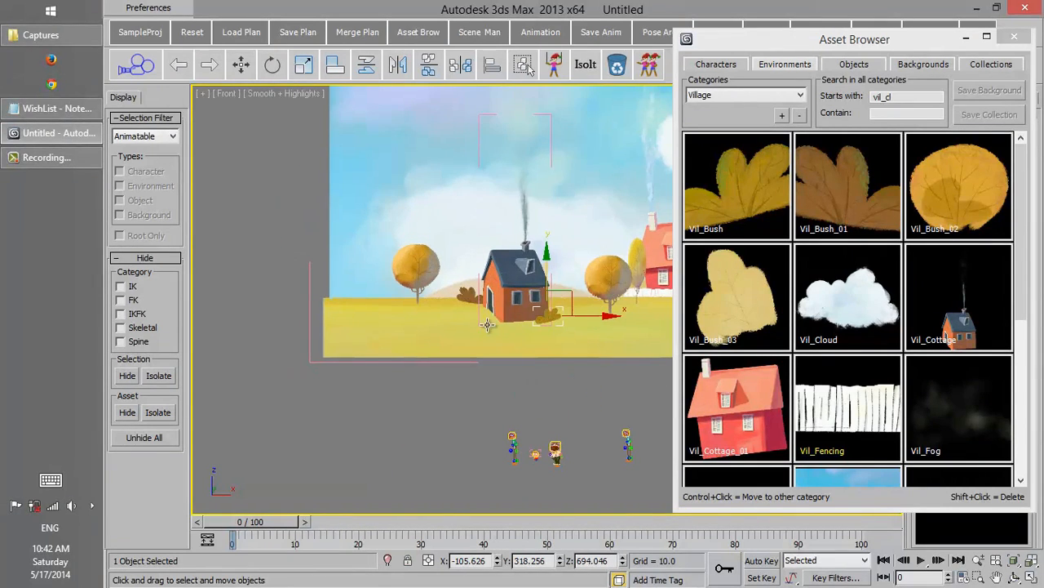
pyautogui.click(493, 321)
pyautogui.moveTo(578, 223); pyautogui.dragTo(566, 223)
pyautogui.scroll(-3, 566, 224)
# Step: Start saving the edited village scene as a new background asset in the Temp category
pyautogui.moveTo(575, 224); pyautogui.dragTo(430, 282, button='middle')
pyautogui.moveTo(888, 45); pyautogui.dragTo(810, 34)
pyautogui.click(827, 52)
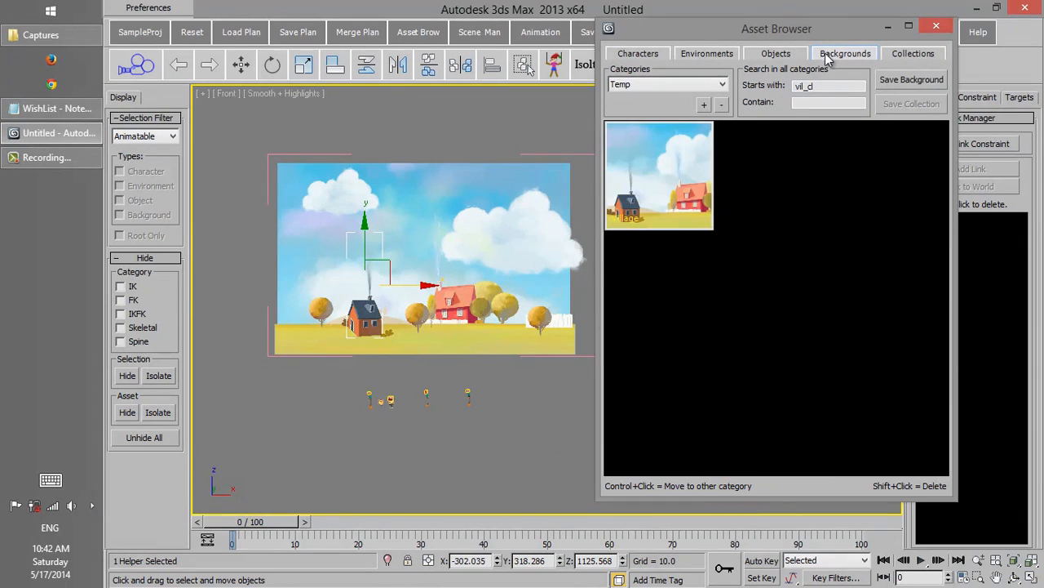
pyautogui.click(897, 82)
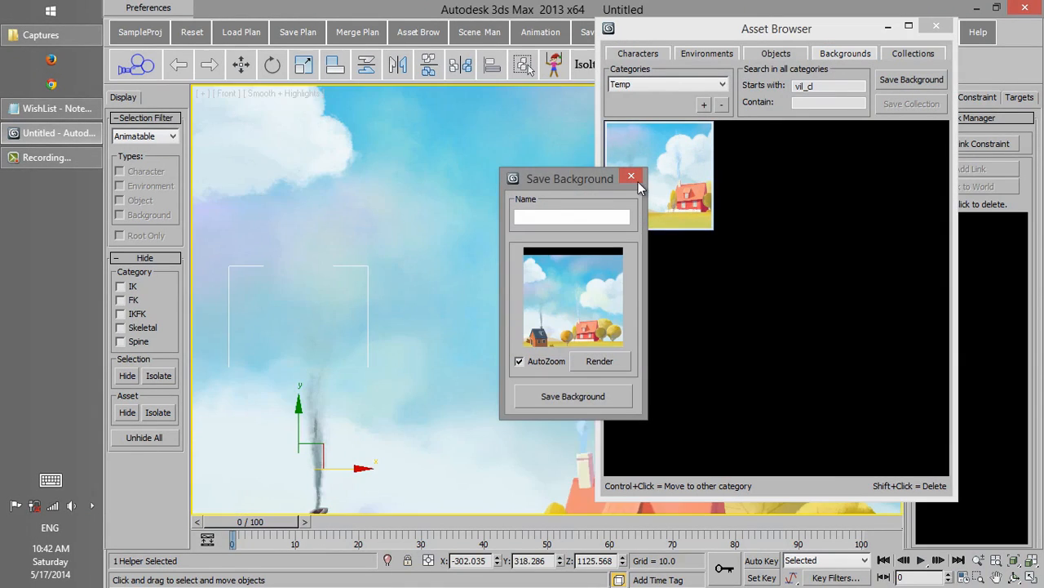
# Step: Turn off AutoZoom for the new background and render its thumbnail from a view framing the whole village scene
pyautogui.scroll(-6, 365, 268)
pyautogui.moveTo(365, 268); pyautogui.dragTo(319, 244, button='middle')
pyautogui.scroll(-2, 319, 244)
pyautogui.moveTo(425, 256); pyautogui.dragTo(379, 227, button='middle')
pyautogui.scroll(2, 420, 252)
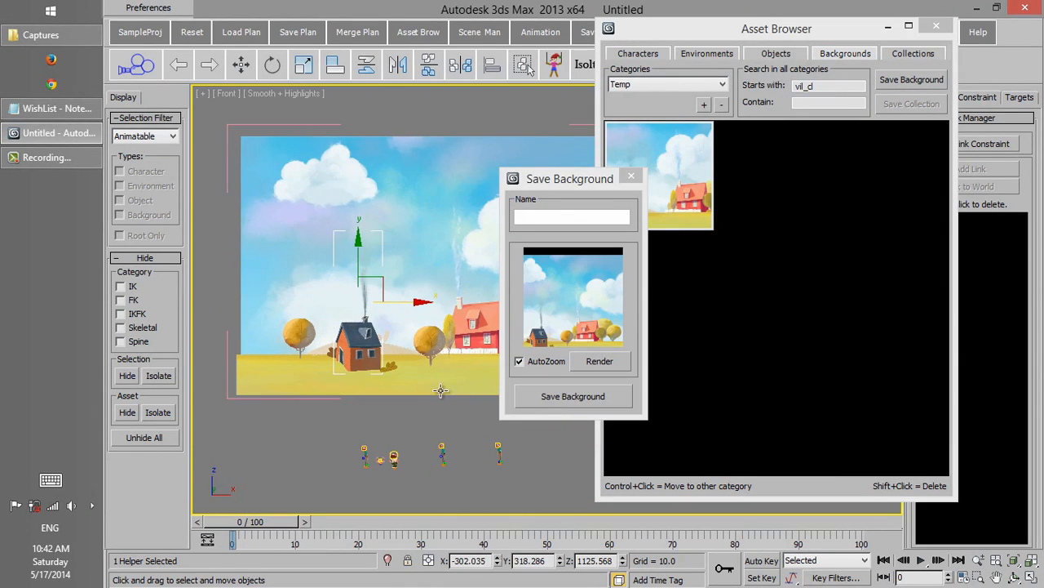
pyautogui.click(548, 361)
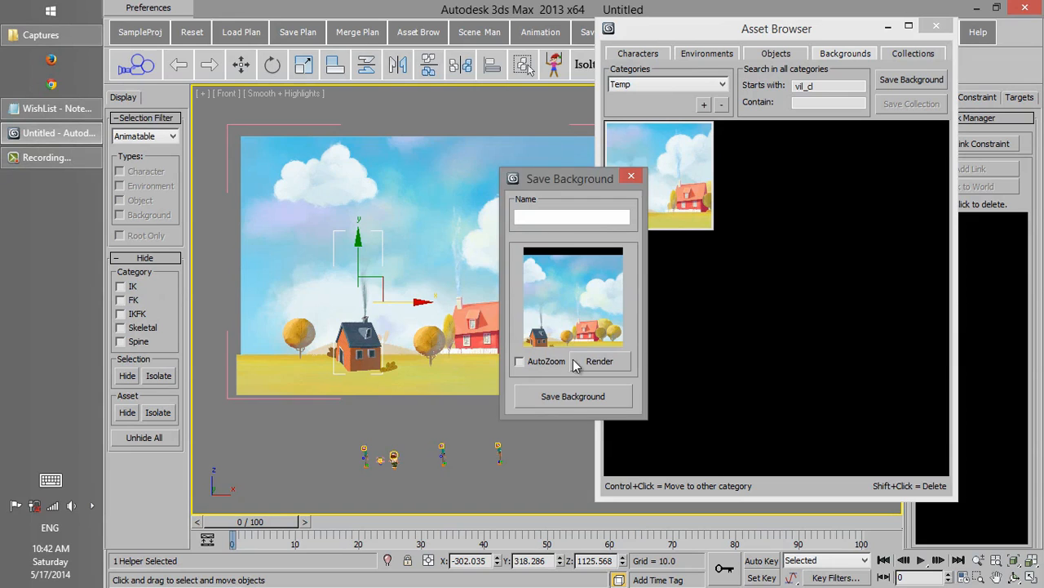
pyautogui.click(584, 362)
# Step: Reframe the village closer and re-render the background thumbnail until the scene fills the preview
pyautogui.moveTo(500, 347); pyautogui.dragTo(598, 344, button='middle')
pyautogui.click(618, 359)
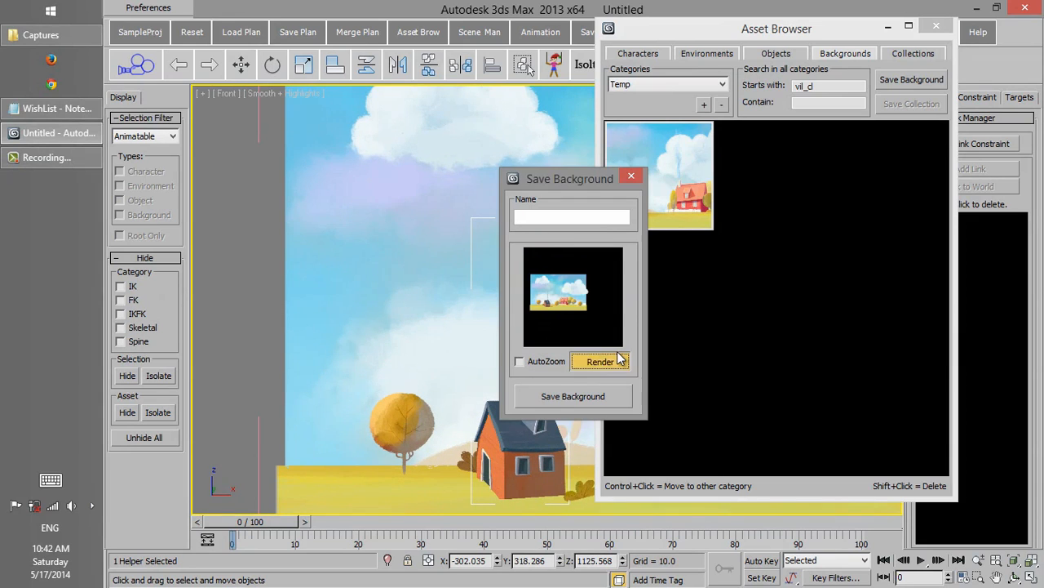
pyautogui.moveTo(403, 332); pyautogui.dragTo(311, 347, button='middle')
pyautogui.scroll(2, 314, 347)
pyautogui.click(599, 361)
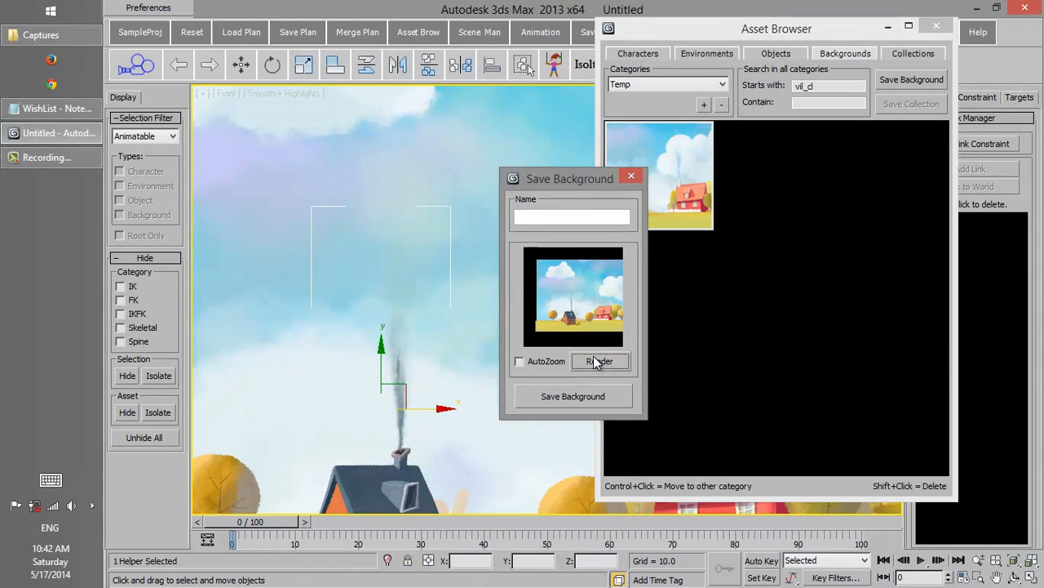
# Step: Name the background NewBack and save it to the asset library
pyautogui.click(533, 217)
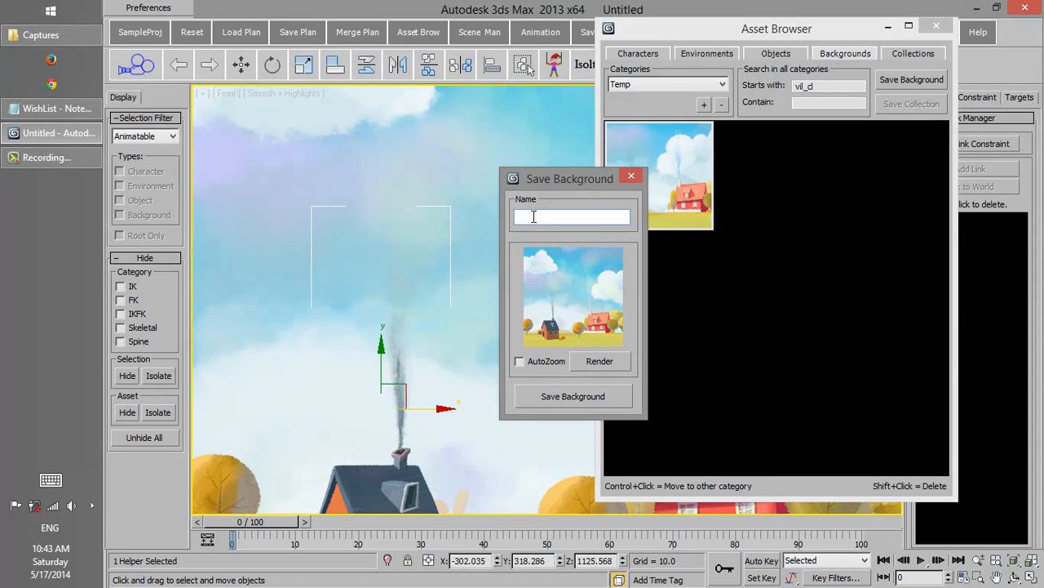
pyautogui.click(594, 396)
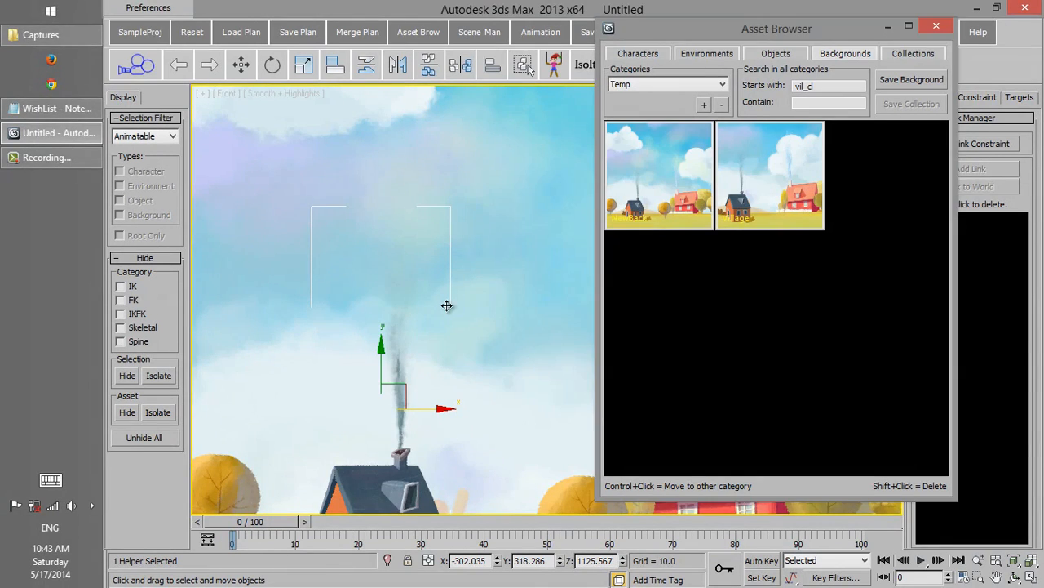
pyautogui.moveTo(458, 300); pyautogui.dragTo(362, 322, button='middle')
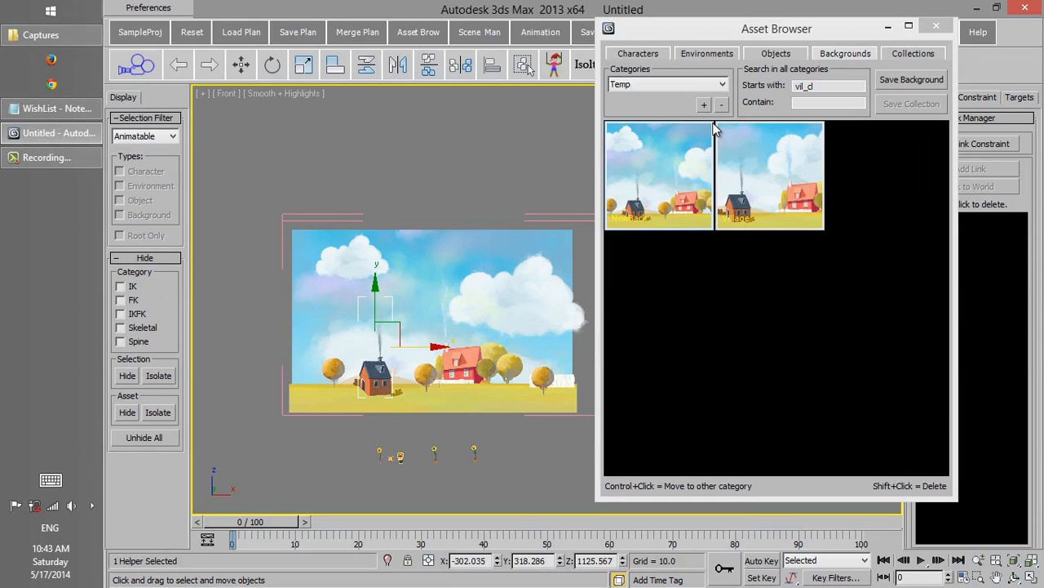
# Step: Try the delete and move-to-category options on the FatMan character asset, cancelling both
pyautogui.moveTo(702, 30); pyautogui.dragTo(674, 36)
pyautogui.click(628, 59)
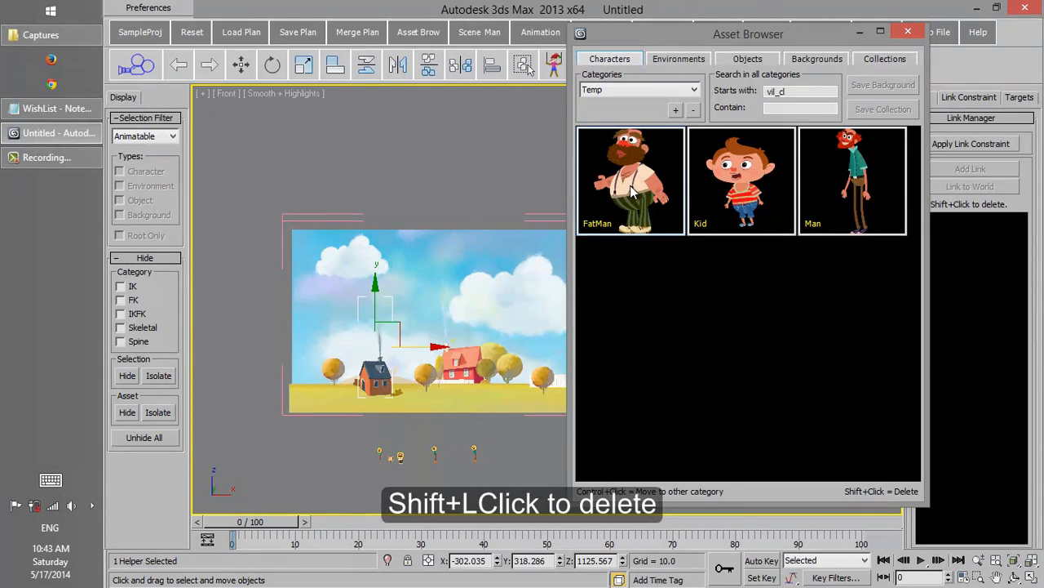
pyautogui.keyDown('shift'); pyautogui.click(639, 222); pyautogui.keyUp('shift')
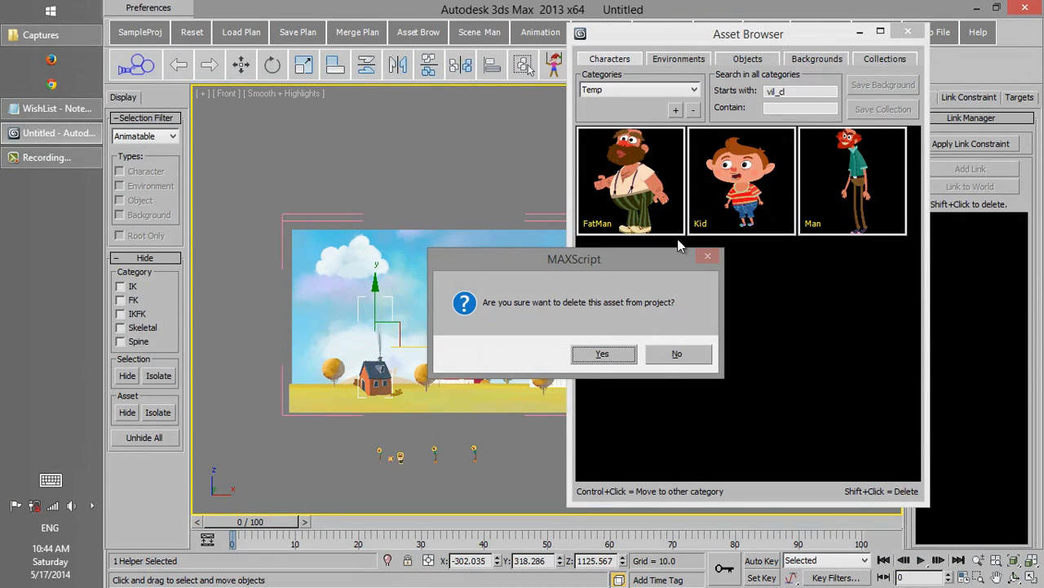
pyautogui.click(684, 355)
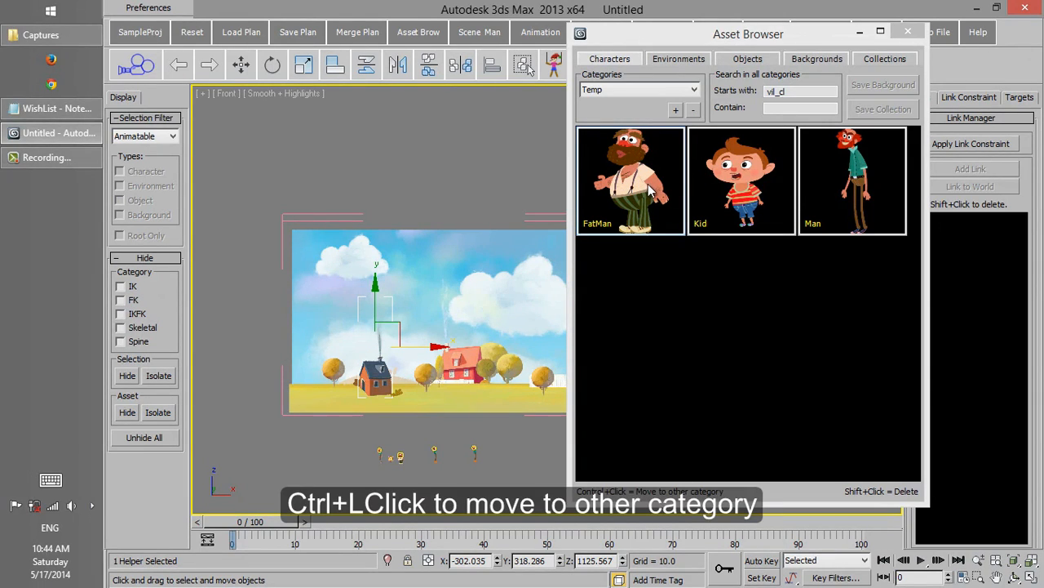
pyautogui.keyDown('ctrl'); pyautogui.click(650, 188); pyautogui.keyUp('ctrl')
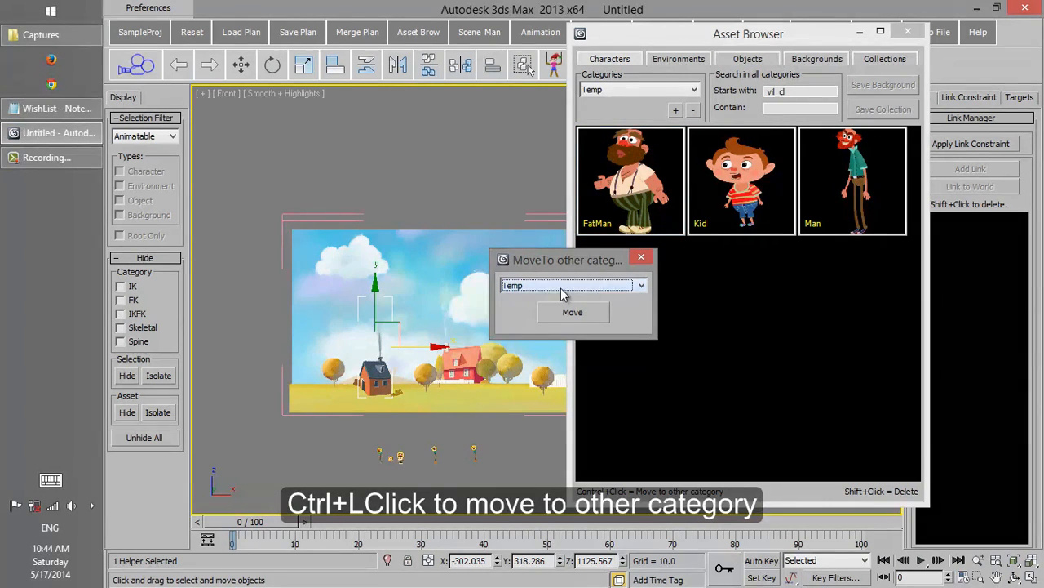
pyautogui.click(642, 258)
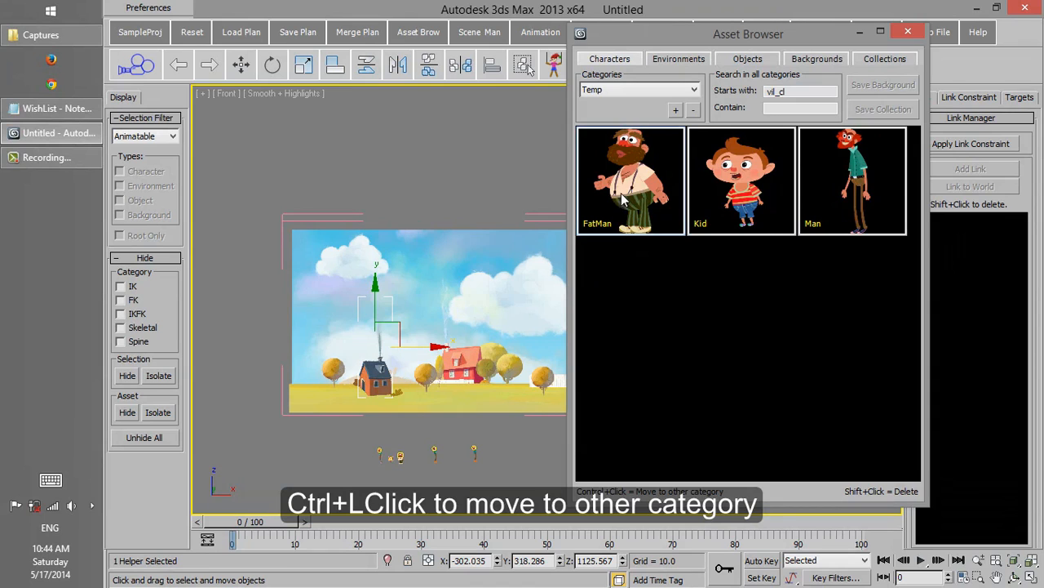
# Step: Look through the Environments, Objects, Backgrounds and Collections assets in turn
pyautogui.click(676, 60)
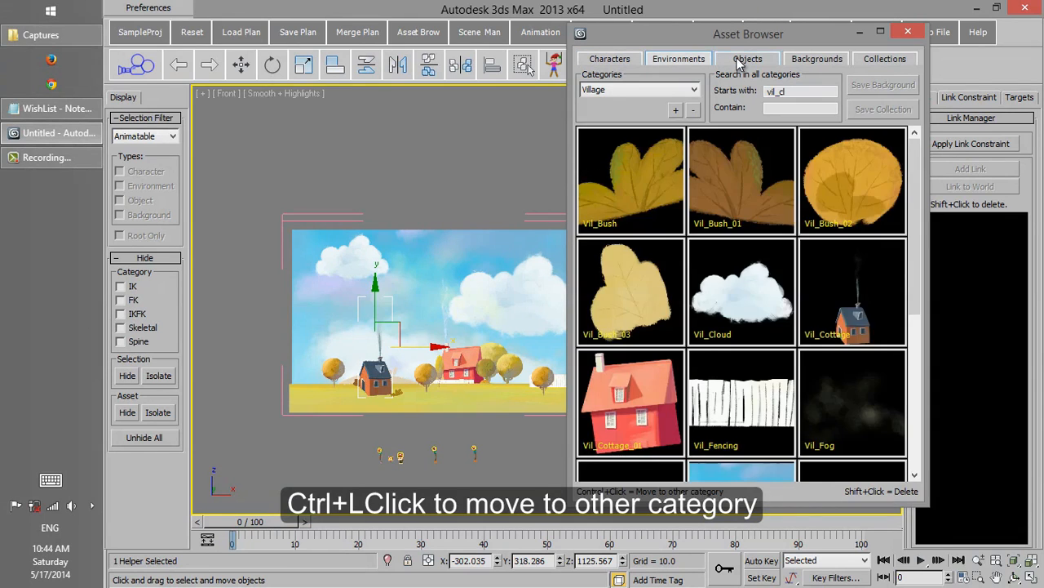
pyautogui.click(746, 60)
pyautogui.click(814, 59)
pyautogui.click(885, 60)
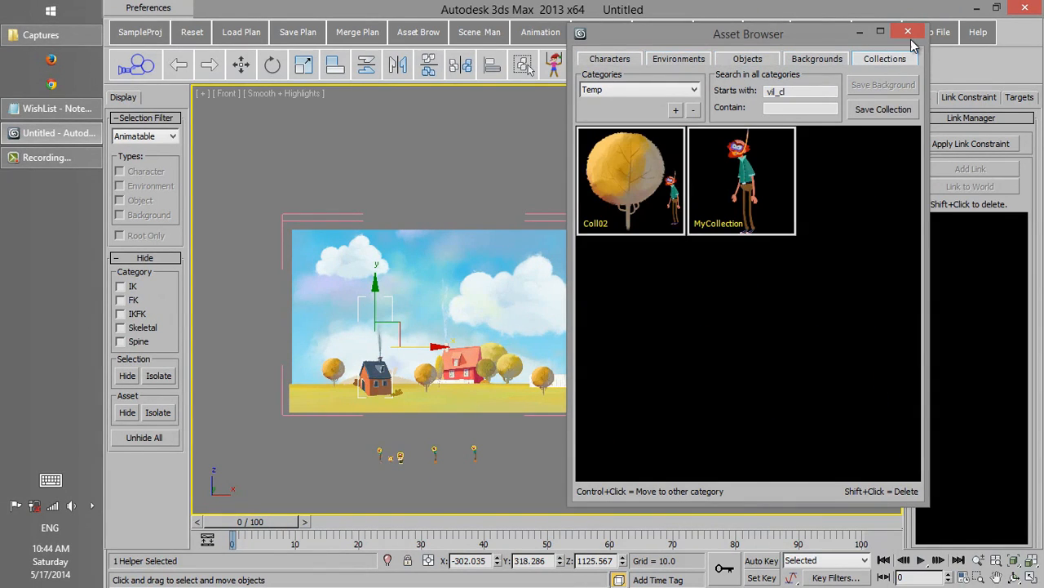